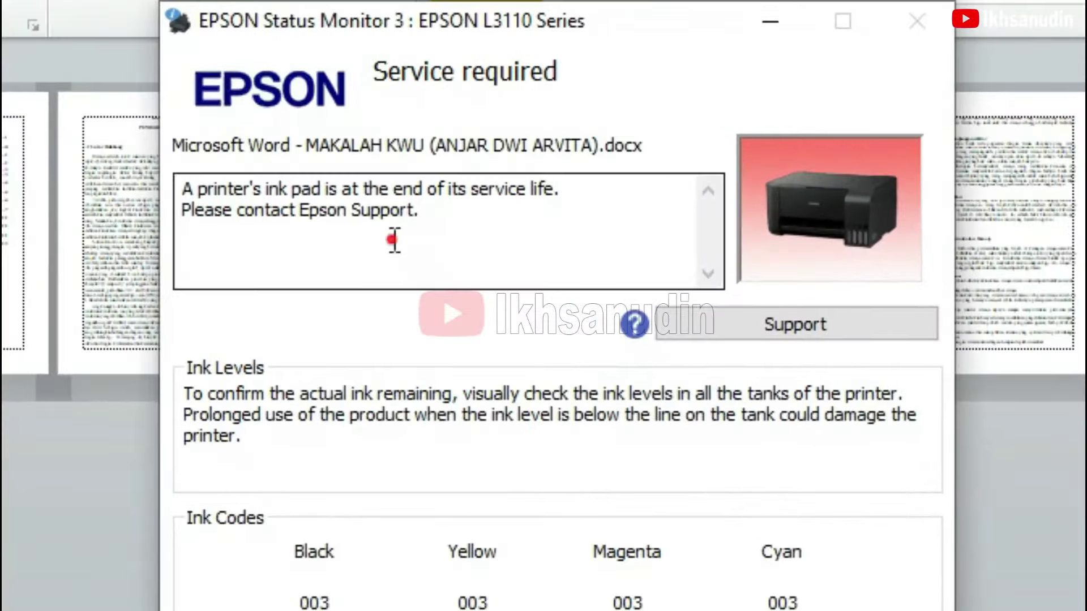
{"action": "left_click", "coordinate": [393, 239]}
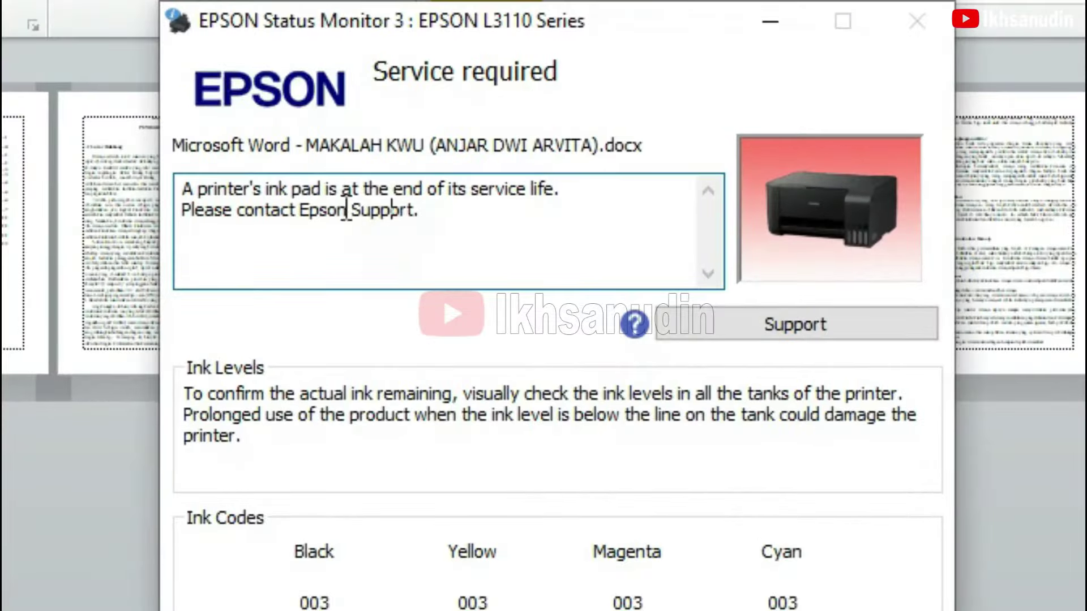
{"action": "left_click", "coordinate": [611, 31]}
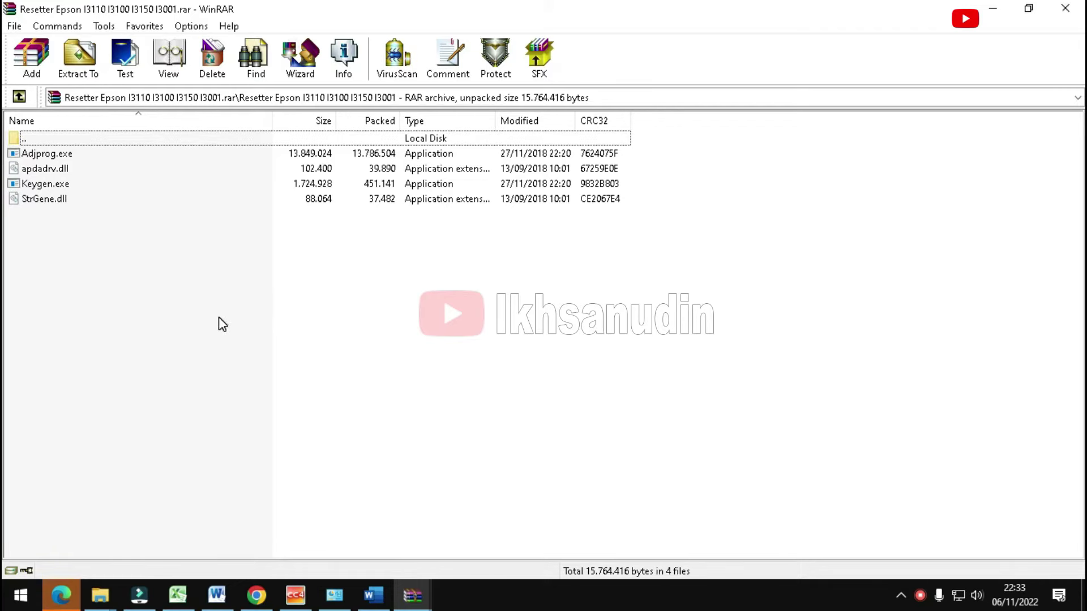
{"action": "left_click", "coordinate": [919, 595]}
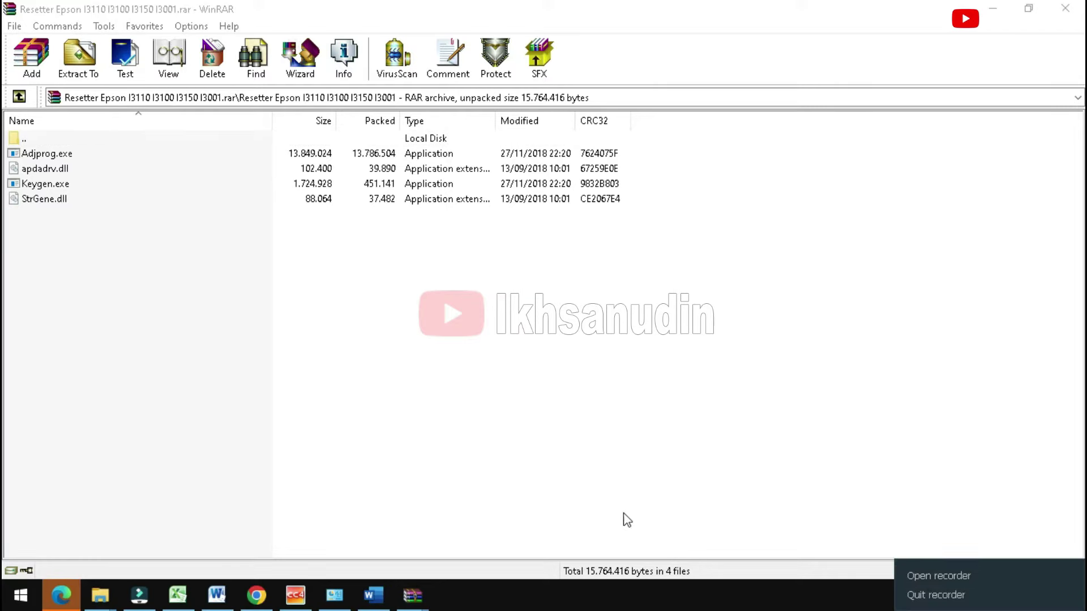
{"action": "left_click", "coordinate": [616, 488]}
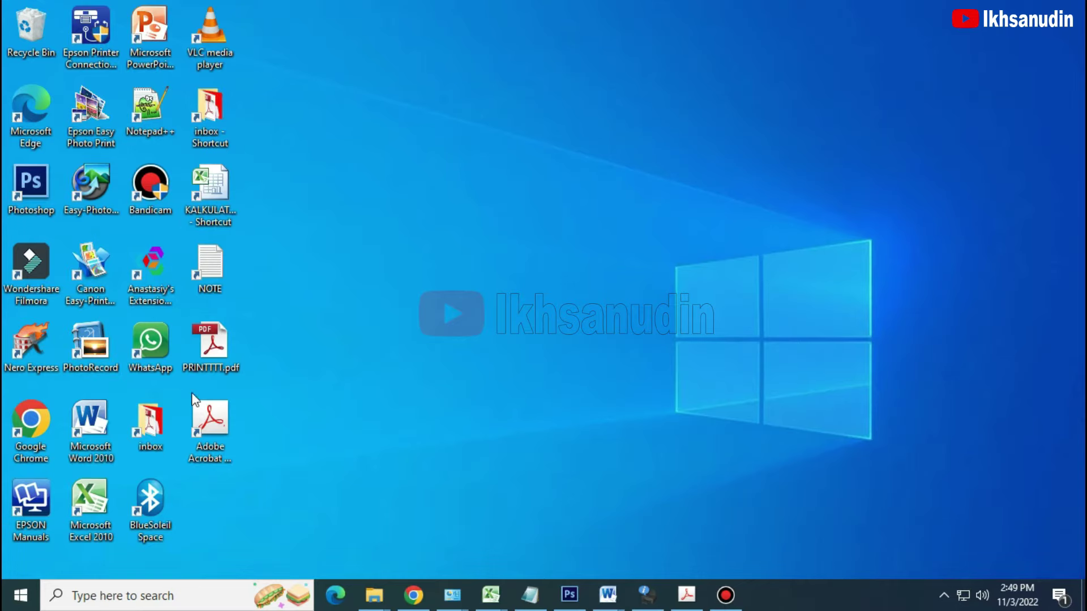
- Go to the Downloads folder and look inside the archive Resetter Epson l3110 l3100 l3150 l3001.rar, closing it again
{"action": "double_click", "coordinate": [160, 422]}
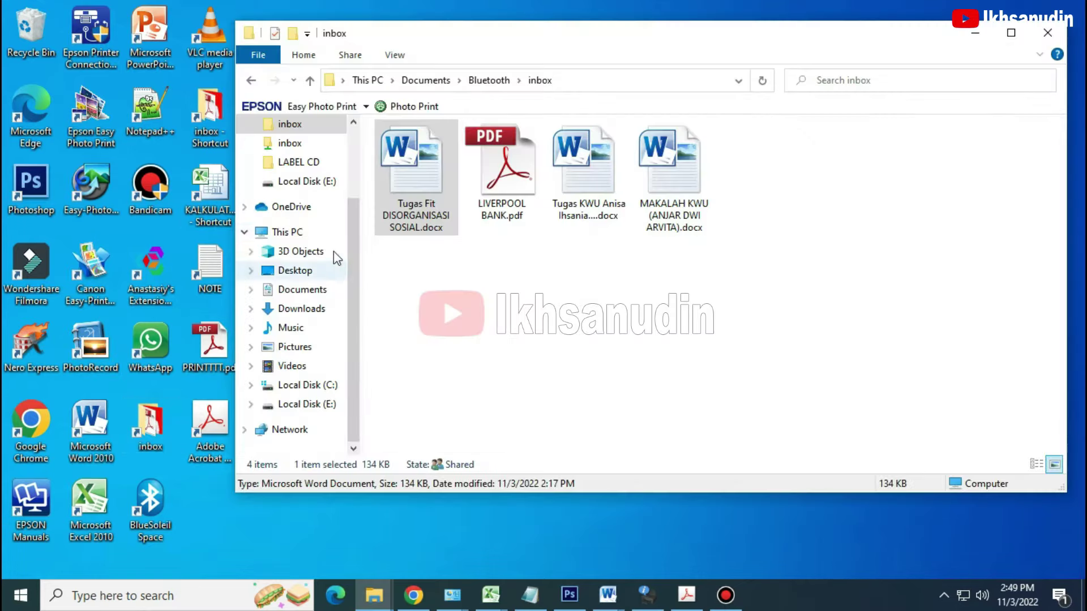
{"action": "left_click", "coordinate": [302, 309]}
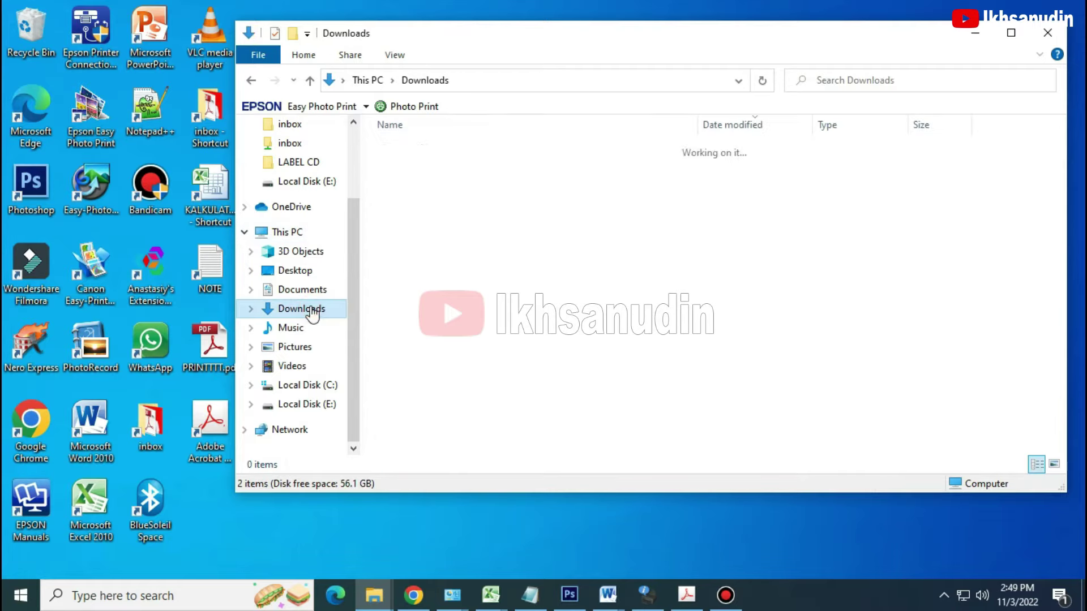
{"action": "left_click", "coordinate": [490, 171]}
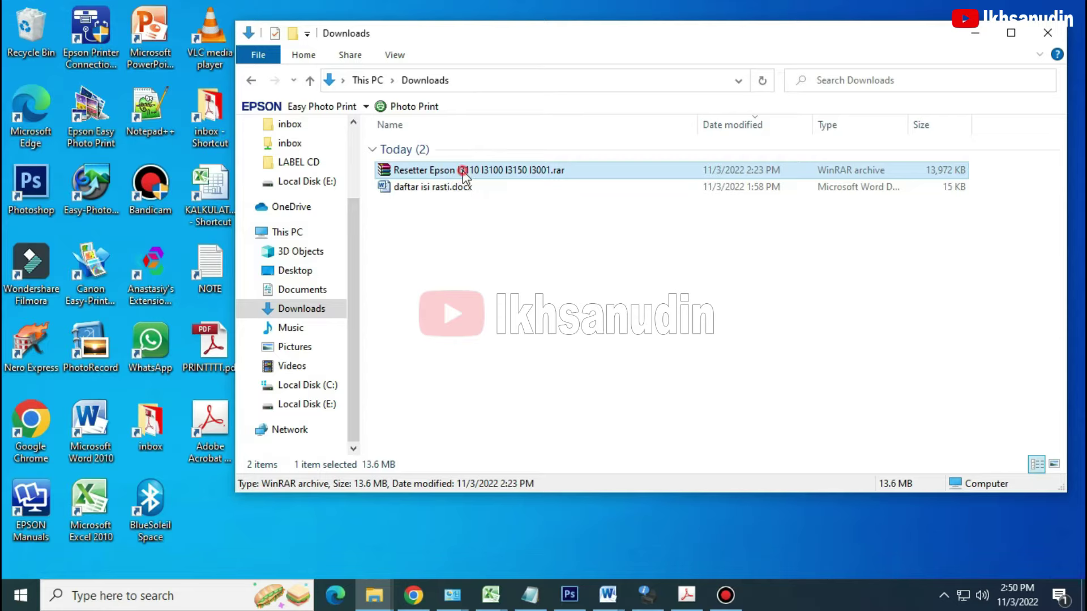
{"action": "double_click", "coordinate": [463, 171]}
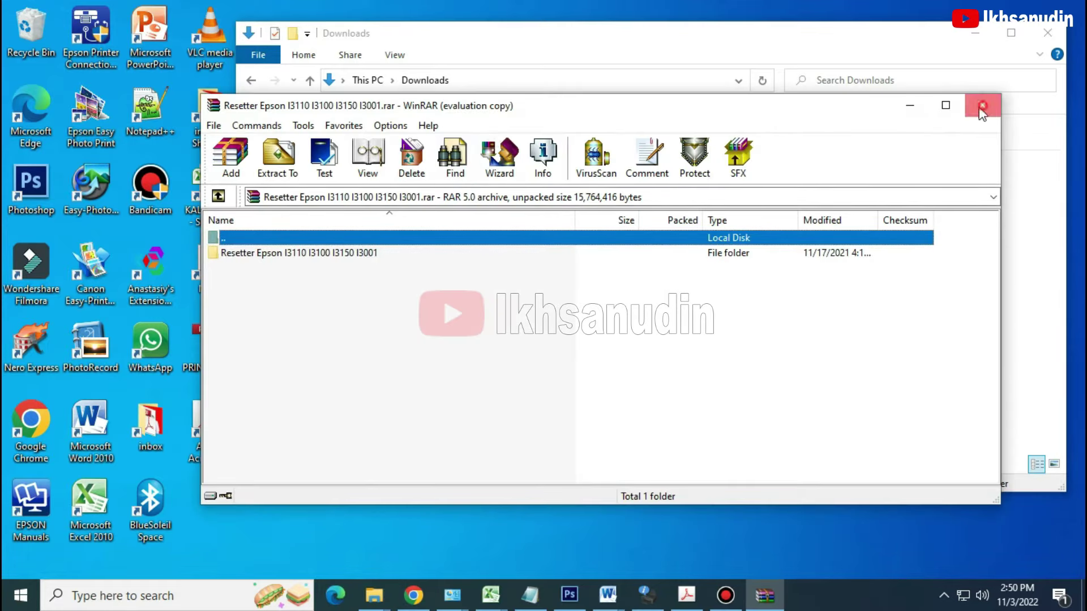
{"action": "left_click", "coordinate": [983, 108]}
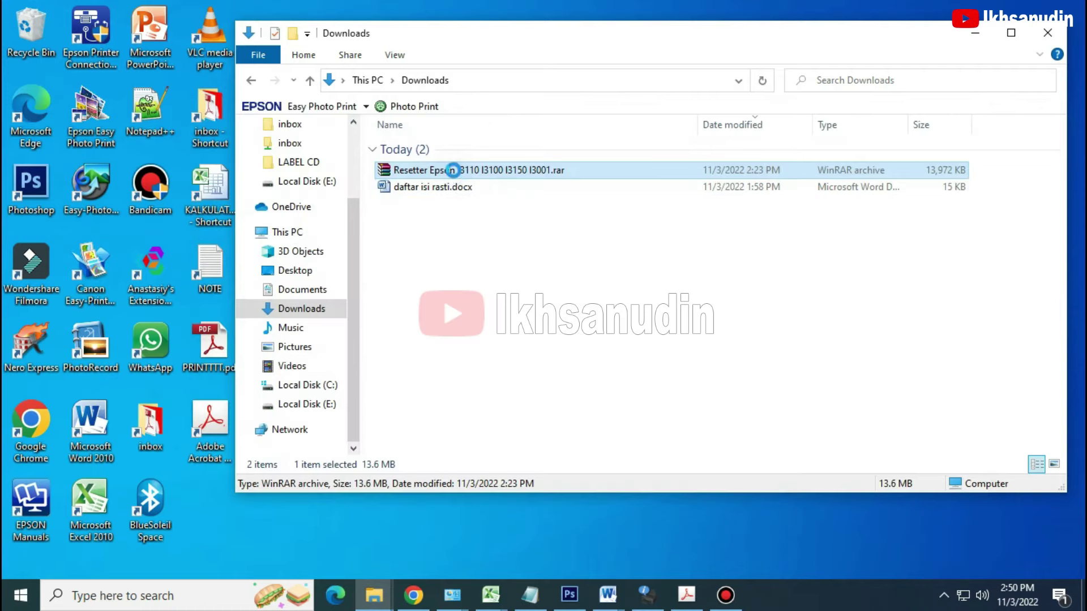
- Extract the Resetter Epson archive directly into the Downloads folder
{"action": "right_click", "coordinate": [453, 170]}
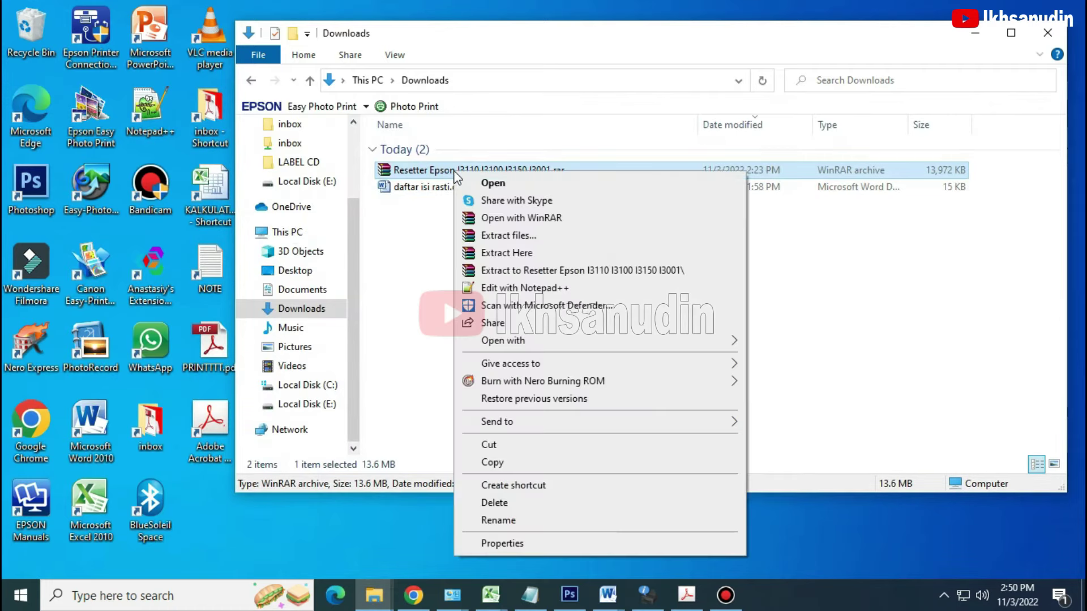
{"action": "left_click", "coordinate": [519, 256]}
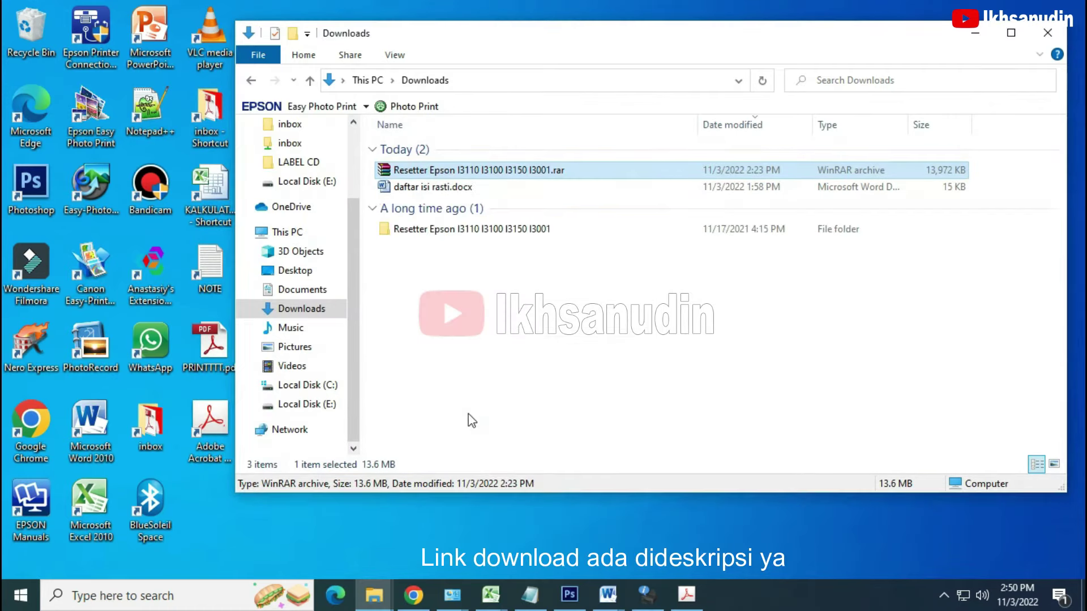
{"action": "right_click", "coordinate": [485, 332]}
{"action": "left_click", "coordinate": [513, 392]}
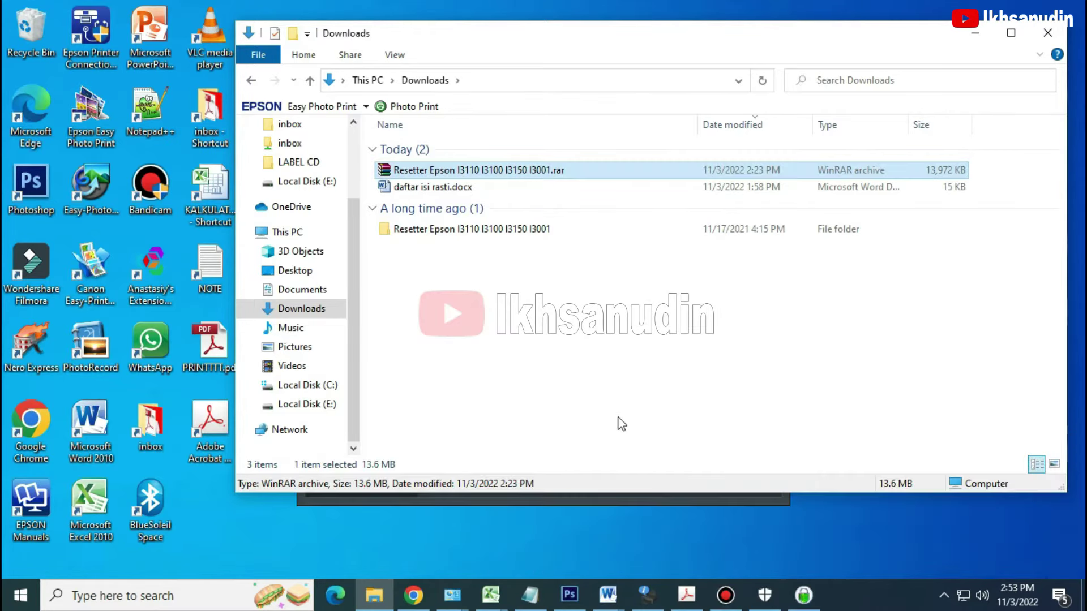
- Open the extracted Resetter Epson folder and run Adjprog.exe
{"action": "left_click", "coordinate": [475, 225]}
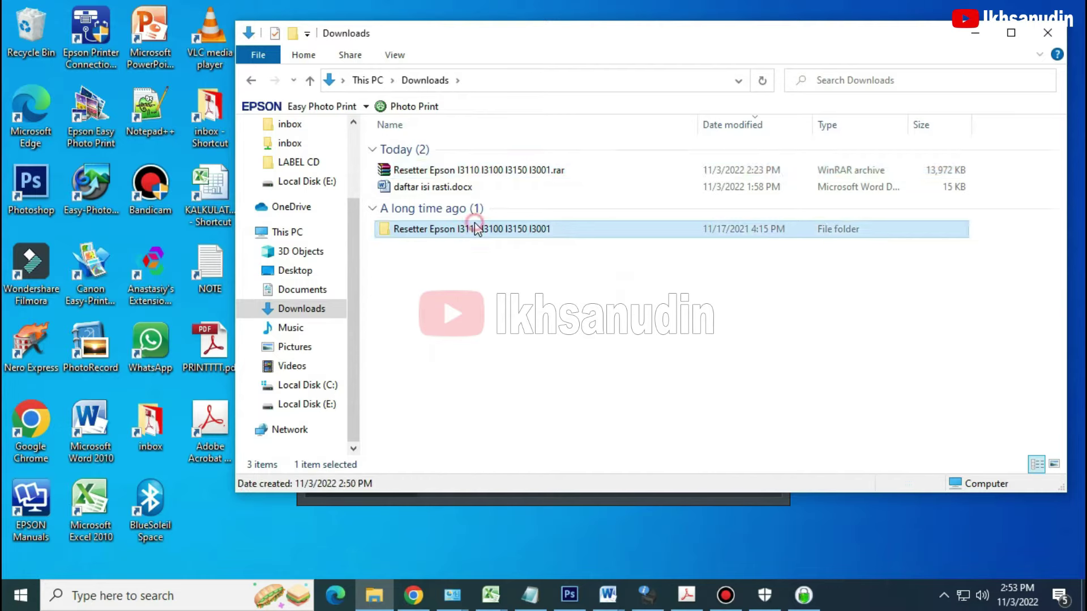
{"action": "double_click", "coordinate": [475, 229]}
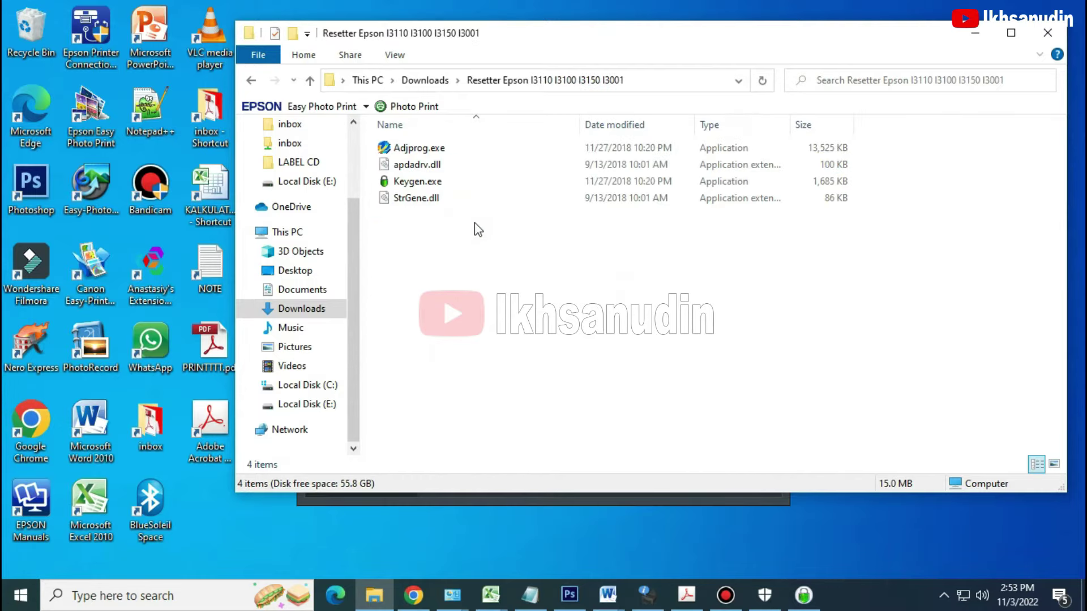
{"action": "double_click", "coordinate": [428, 150]}
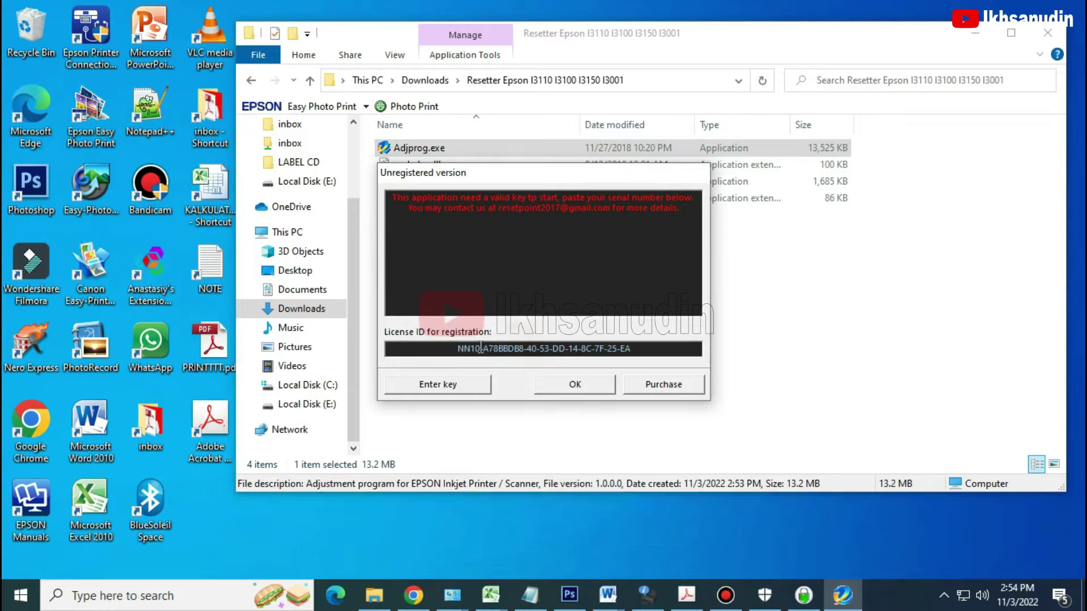
- Copy the full license ID from the registration dialog
{"action": "left_click_drag", "start_coordinate": [452, 347], "coordinate": [634, 347]}
{"action": "key", "text": "ctrl+c"}
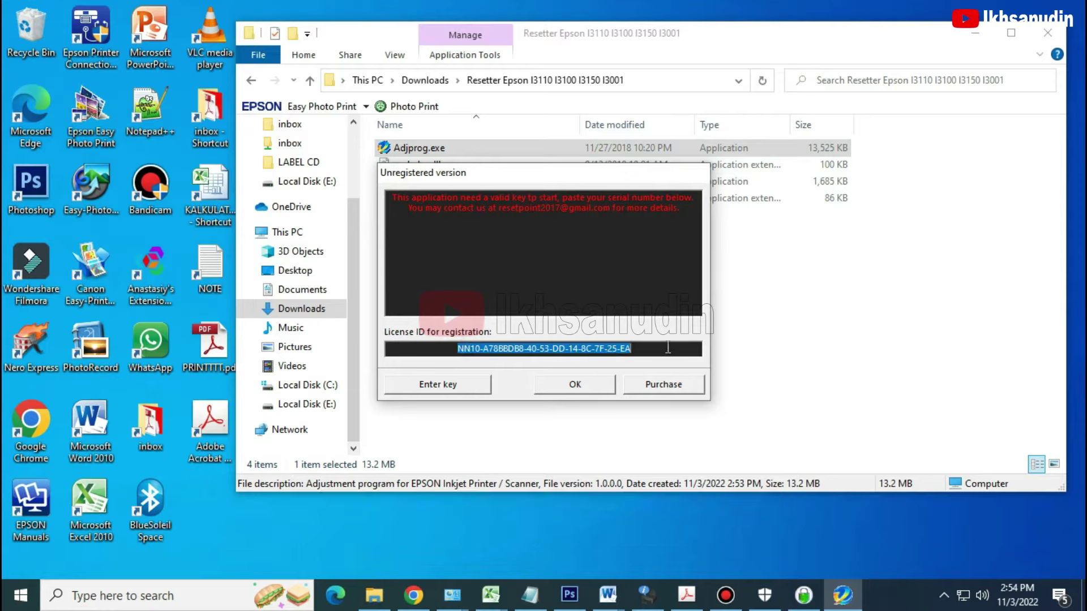
{"action": "right_click", "coordinate": [596, 349]}
{"action": "left_click", "coordinate": [636, 401]}
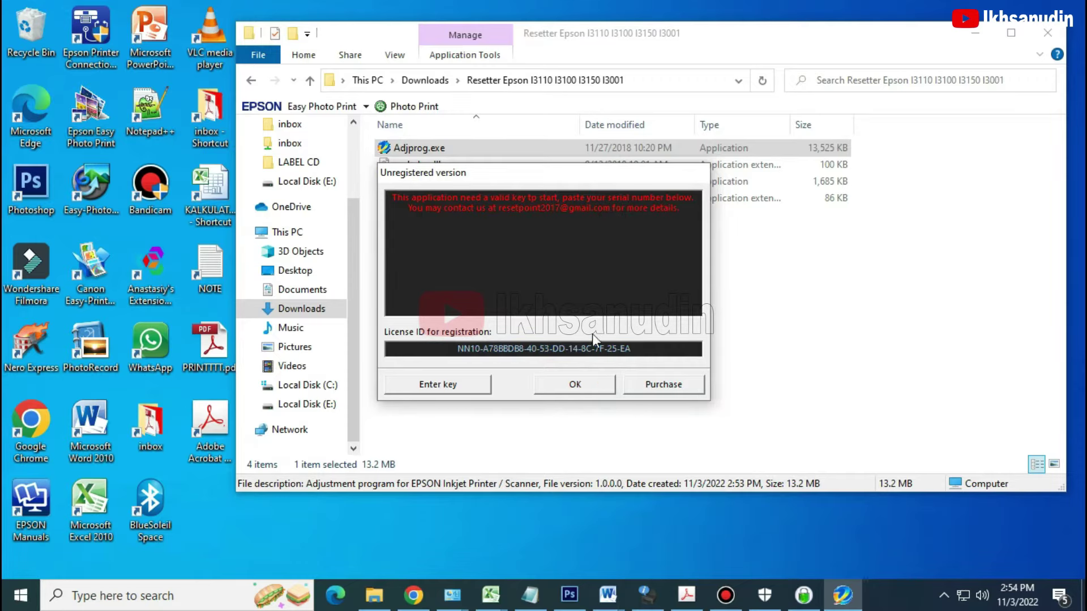
- Move the registration dialog off the file list and run Keygen.exe from the same folder
{"action": "left_click_drag", "start_coordinate": [537, 177], "coordinate": [797, 316]}
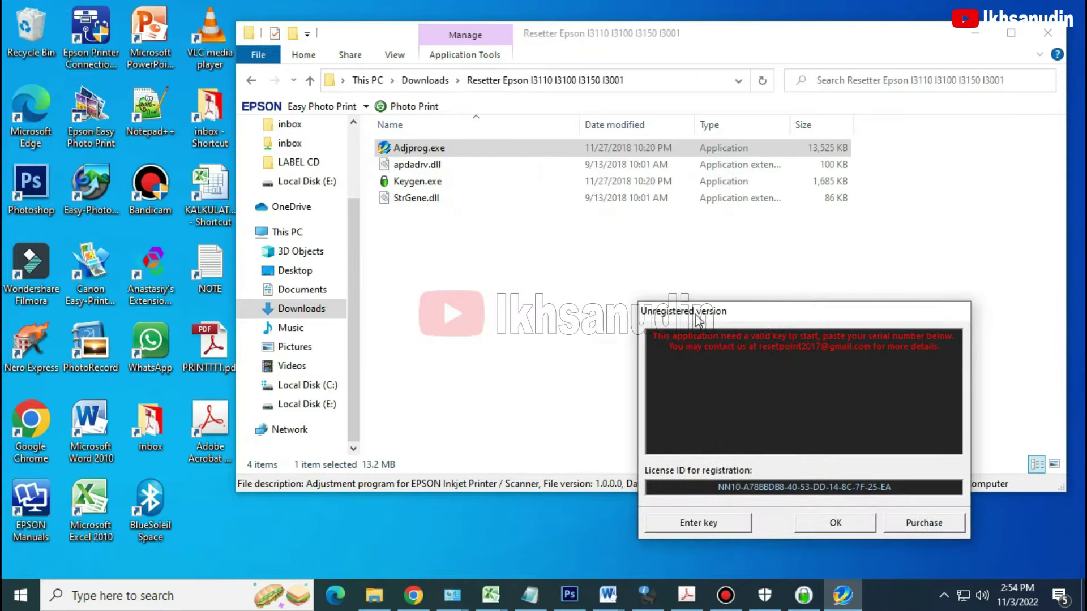
{"action": "left_click", "coordinate": [422, 182]}
{"action": "double_click", "coordinate": [423, 182]}
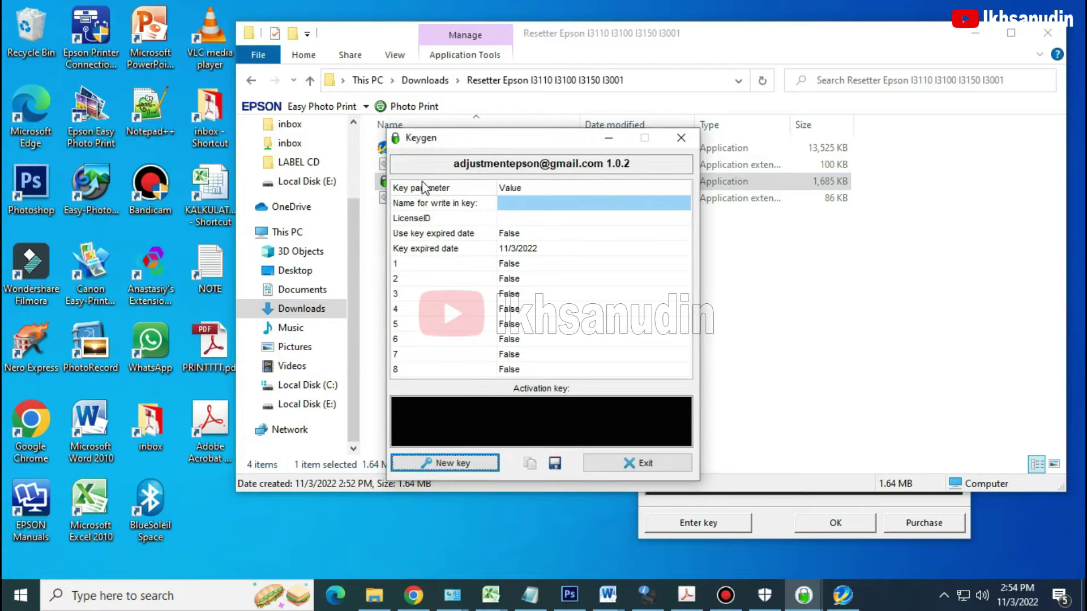
- Paste the copied license ID as Keygen's LicenseID value and generate a new activation key
{"action": "left_click", "coordinate": [529, 221]}
{"action": "right_click", "coordinate": [529, 220]}
{"action": "left_click", "coordinate": [571, 295]}
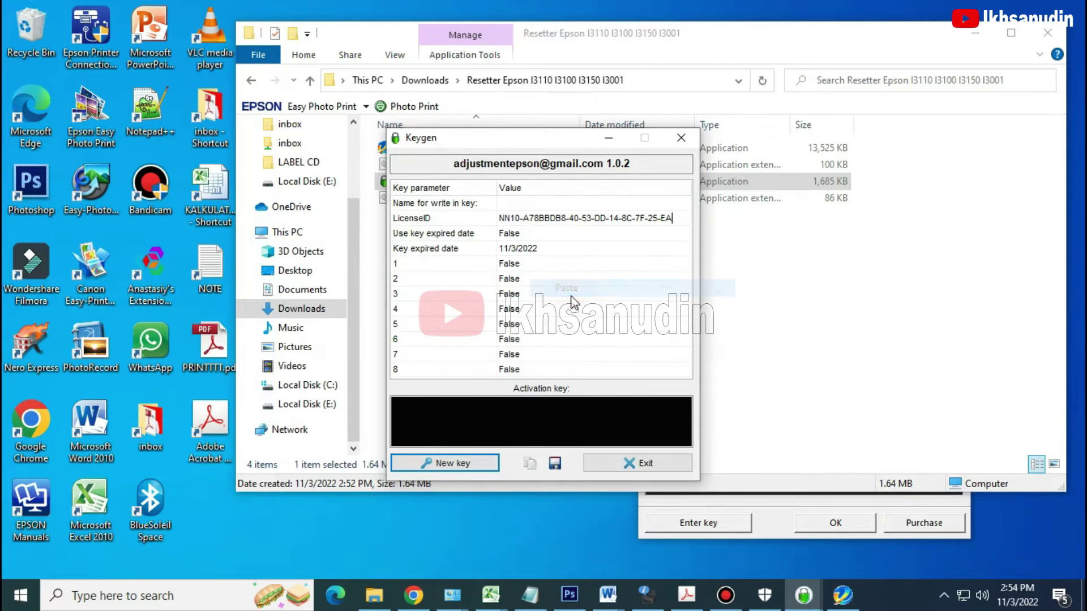
{"action": "left_click", "coordinate": [475, 463]}
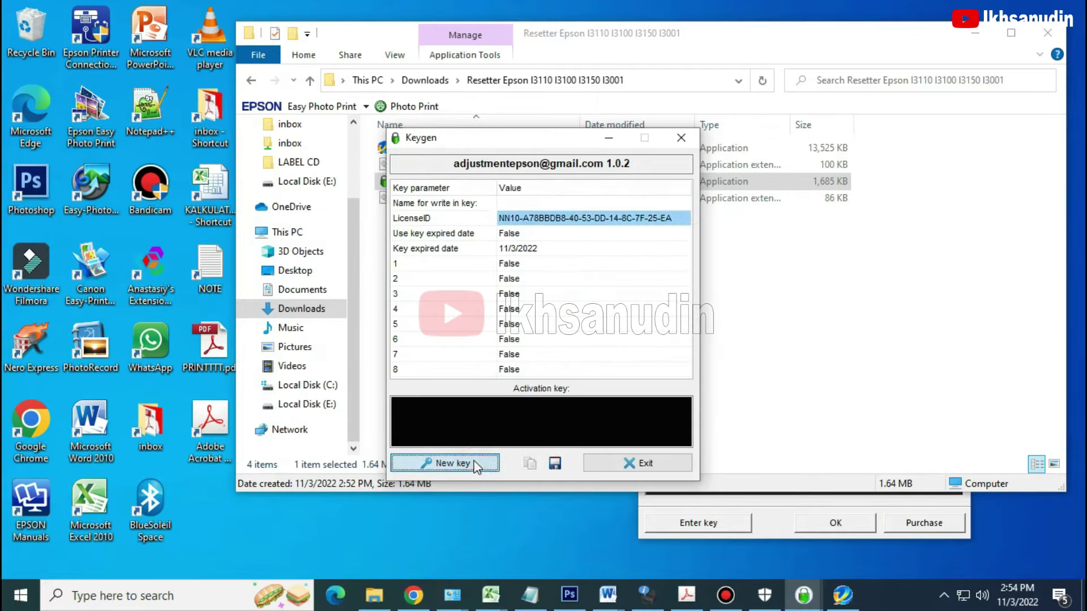
- Place the Keygen and registration windows side by side and copy the generated activation key
{"action": "left_click_drag", "start_coordinate": [510, 138], "coordinate": [625, 174]}
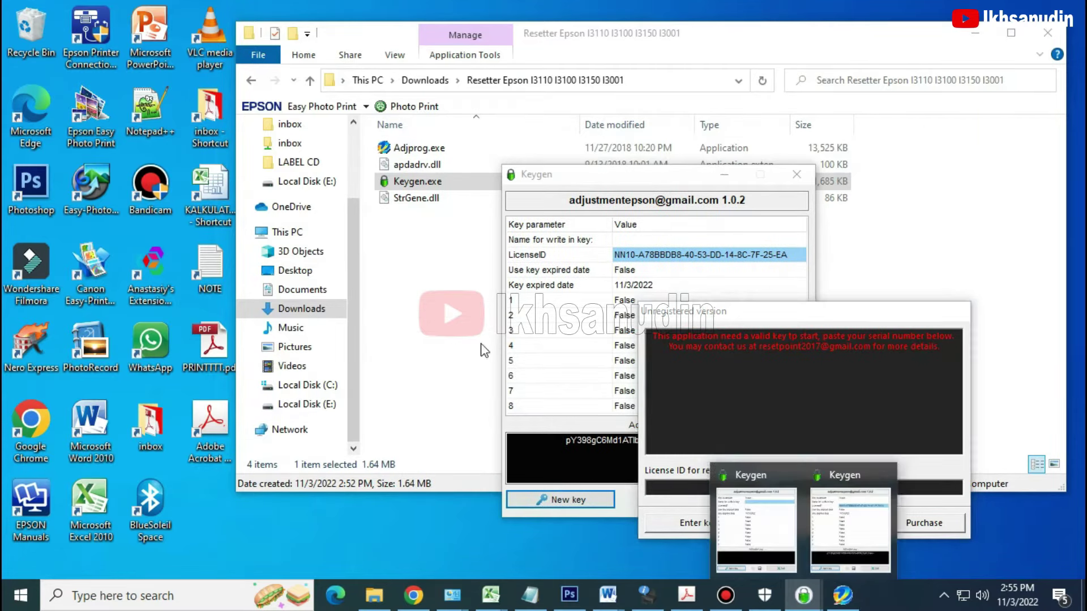
{"action": "left_click_drag", "start_coordinate": [821, 311], "coordinate": [868, 295]}
{"action": "left_click_drag", "start_coordinate": [594, 174], "coordinate": [450, 234]}
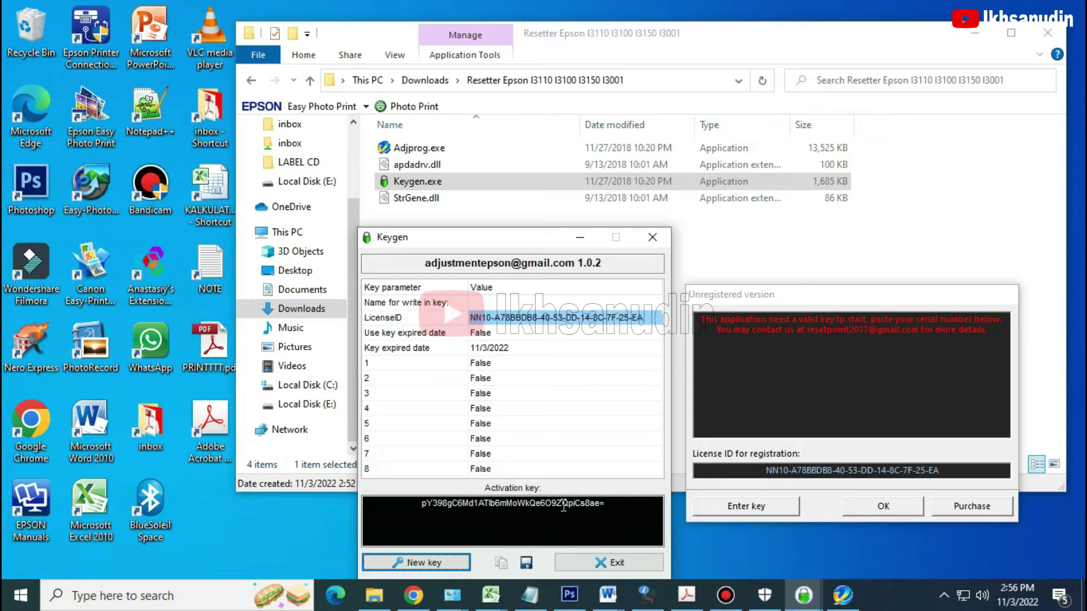
{"action": "left_click", "coordinate": [536, 506]}
{"action": "left_click_drag", "start_coordinate": [646, 505], "coordinate": [390, 506]}
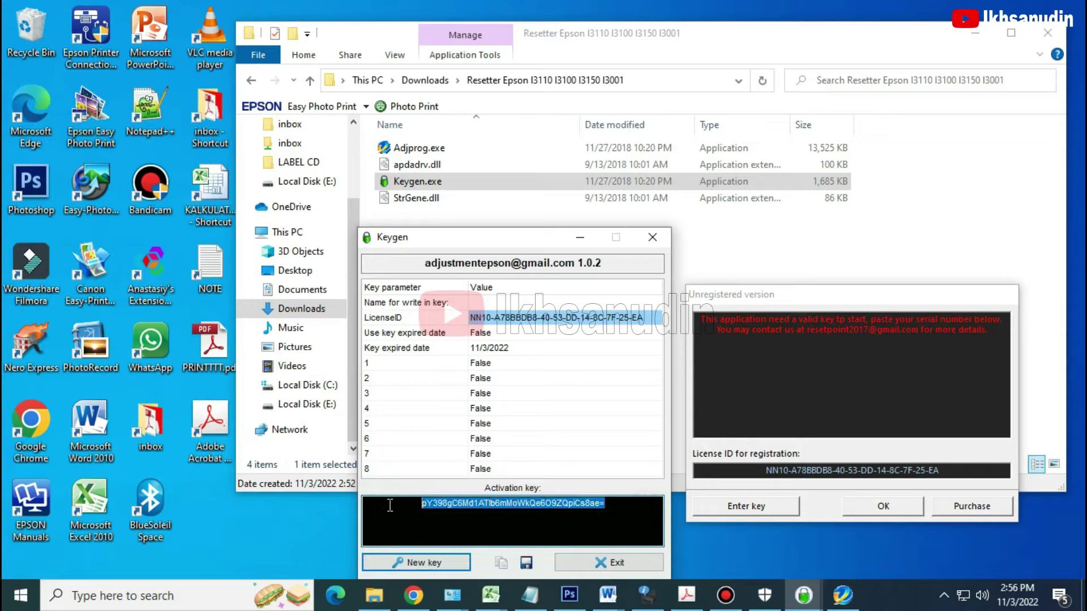
{"action": "right_click", "coordinate": [465, 505]}
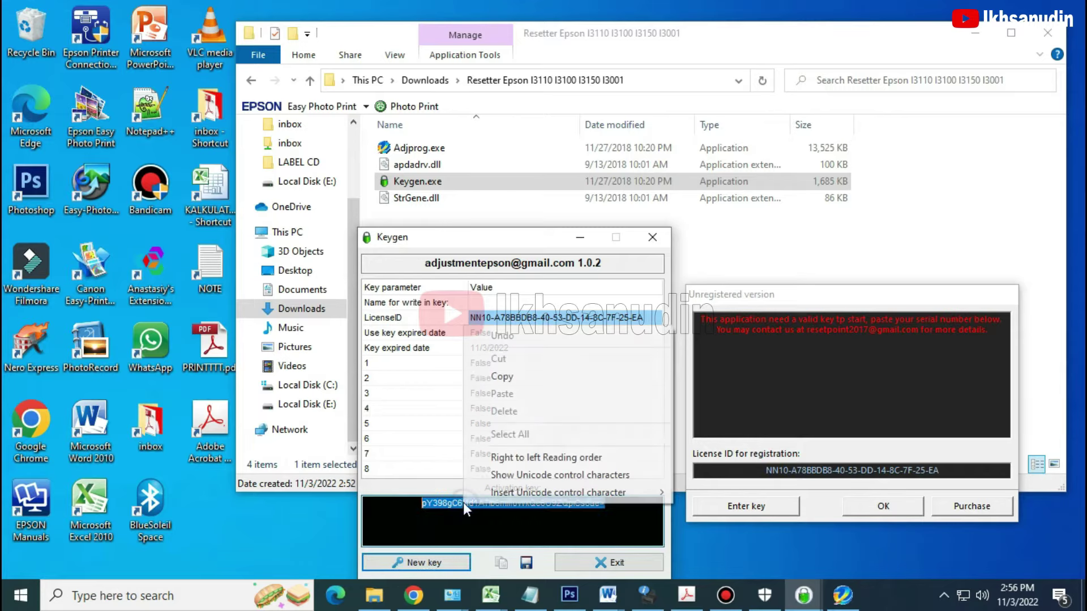
{"action": "left_click", "coordinate": [496, 376]}
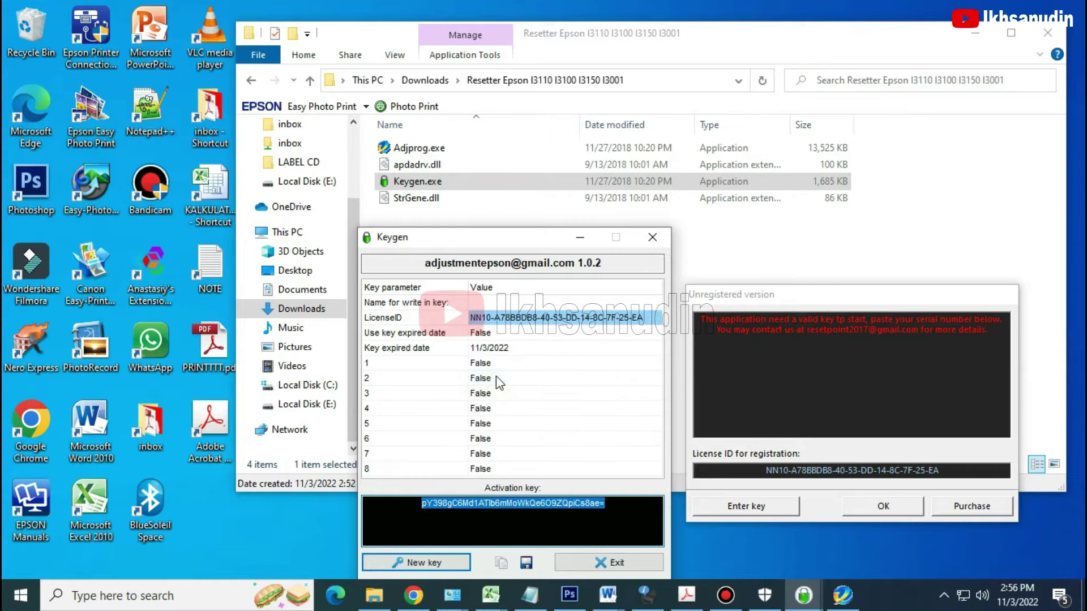
- Paste the copied activation key into the registration dialog's activation key field and submit it
{"action": "left_click", "coordinate": [838, 407]}
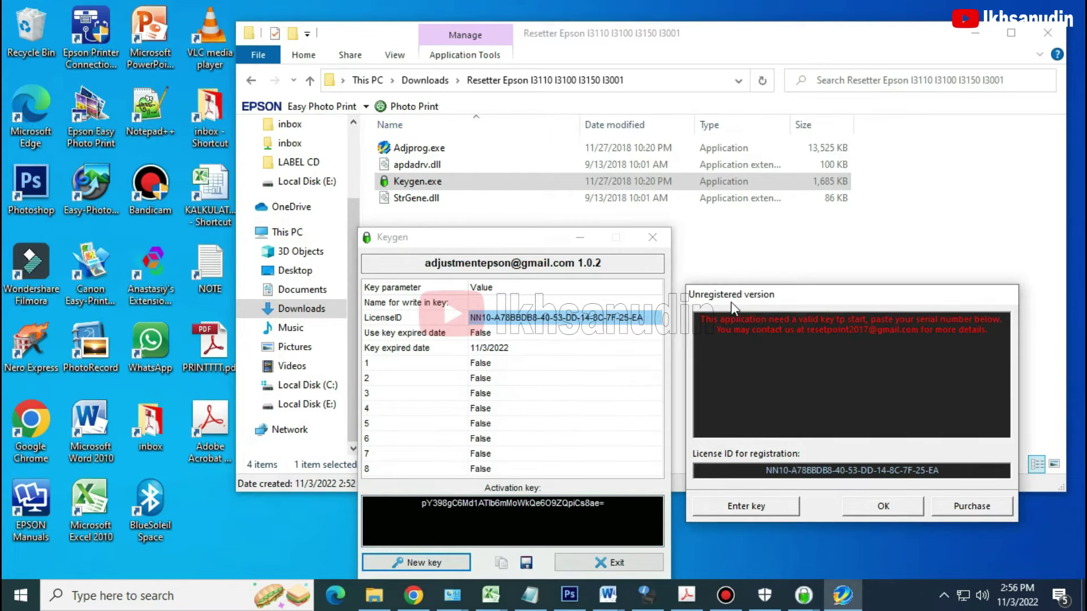
{"action": "left_click", "coordinate": [745, 505]}
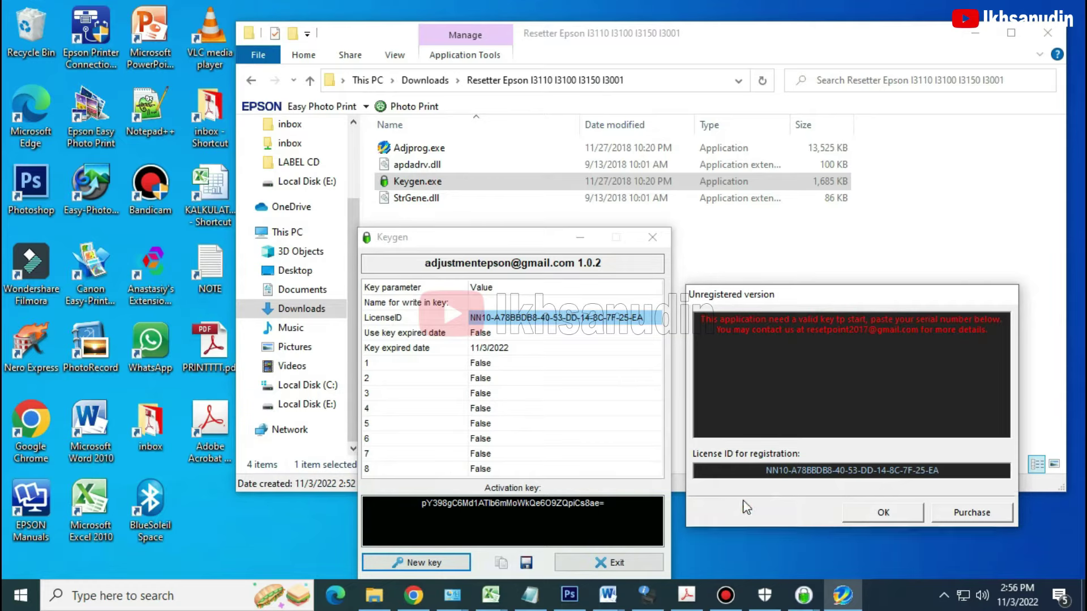
{"action": "right_click", "coordinate": [745, 512]}
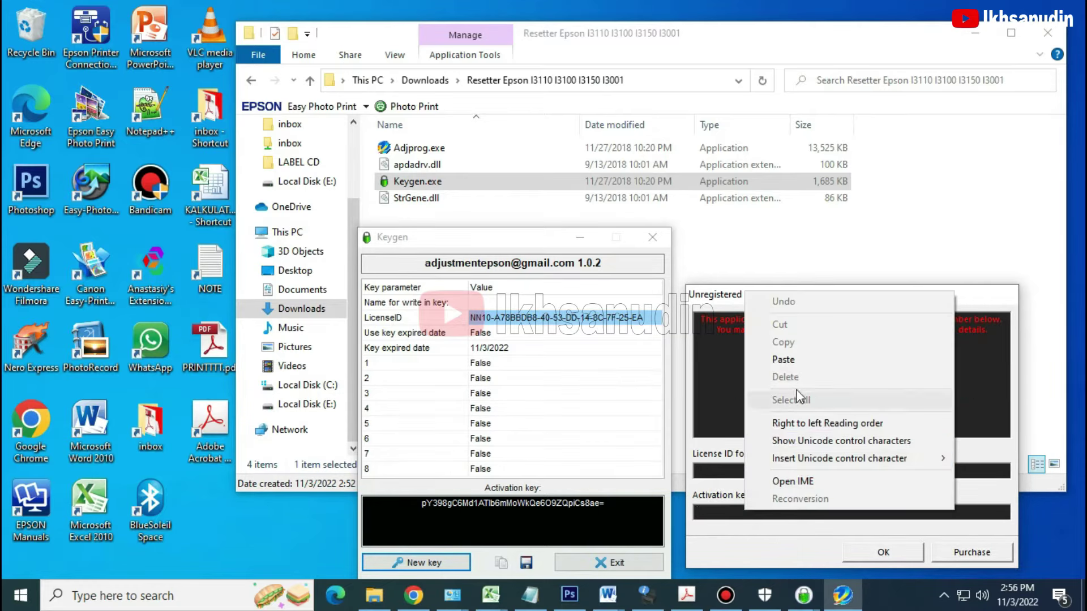
{"action": "left_click", "coordinate": [798, 360]}
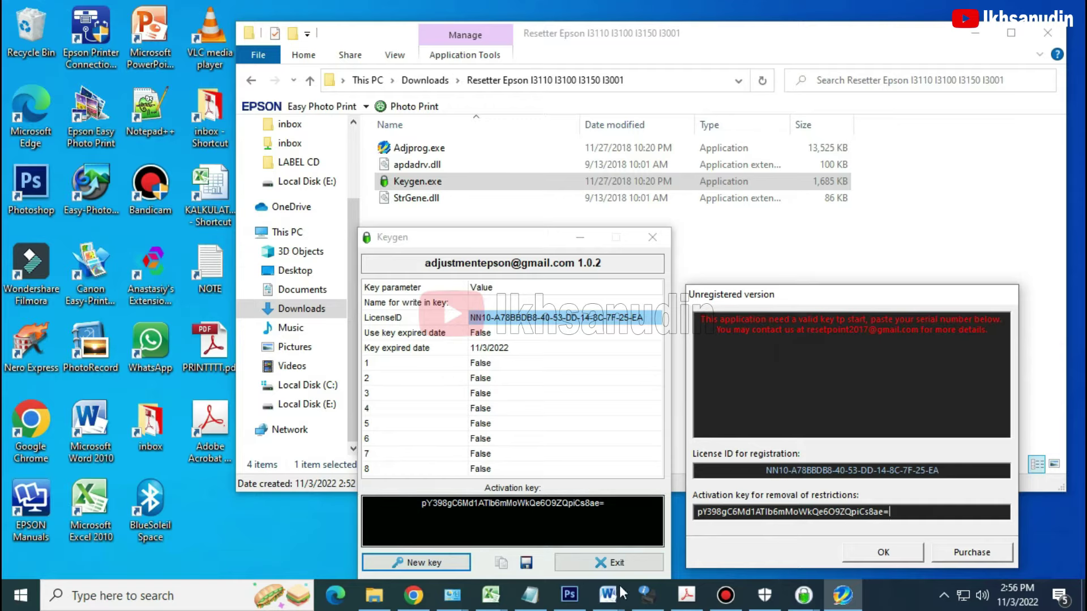
{"action": "left_click", "coordinate": [875, 553]}
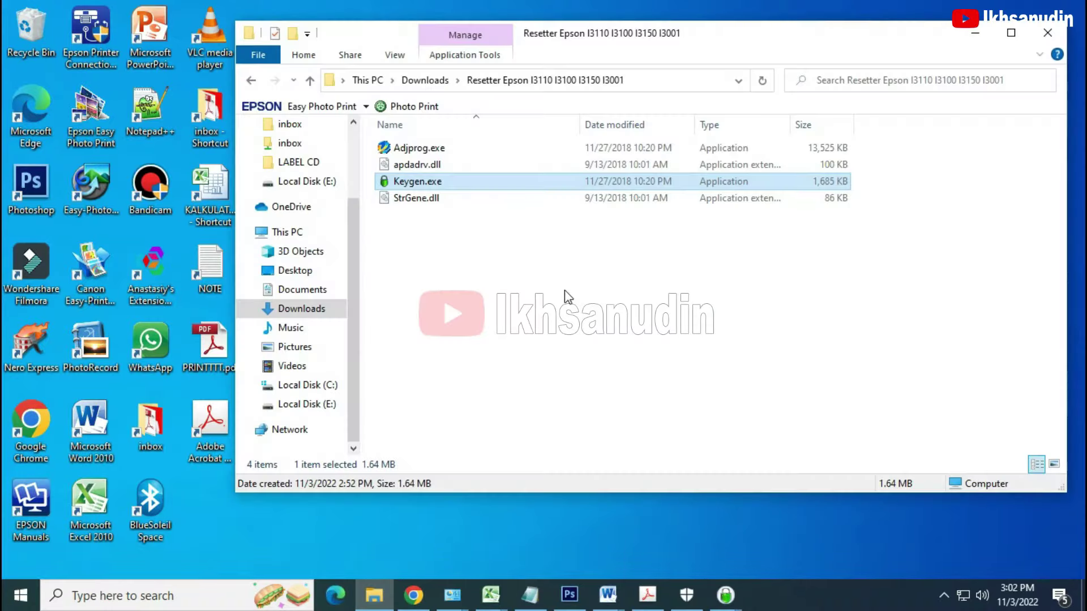
- Run Adjprog.exe again and select L3110 as the printer's model name
{"action": "left_click", "coordinate": [505, 260]}
{"action": "double_click", "coordinate": [439, 148]}
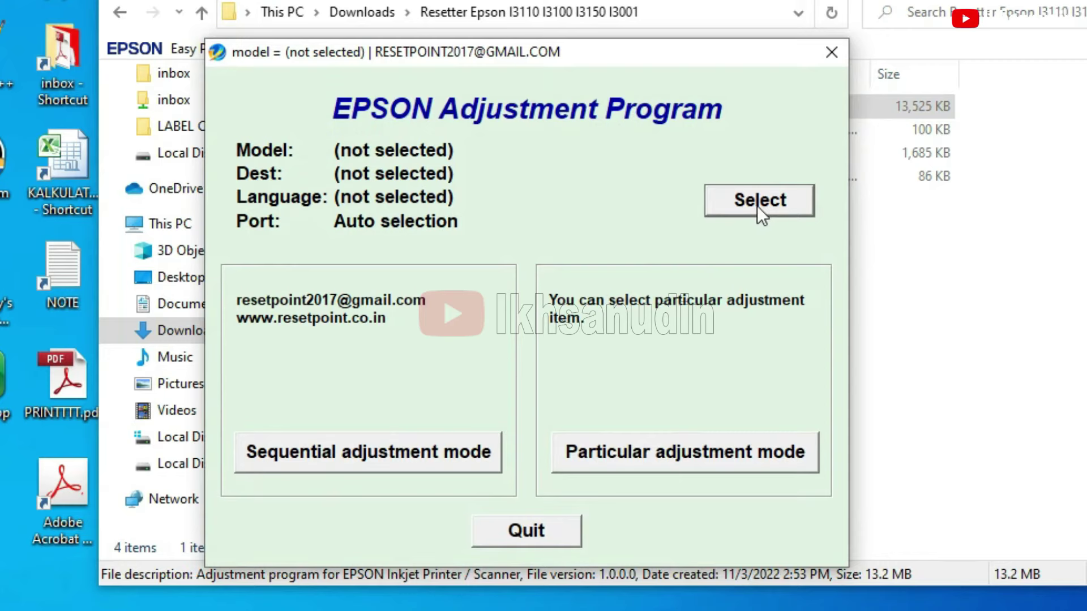
{"action": "left_click", "coordinate": [757, 206]}
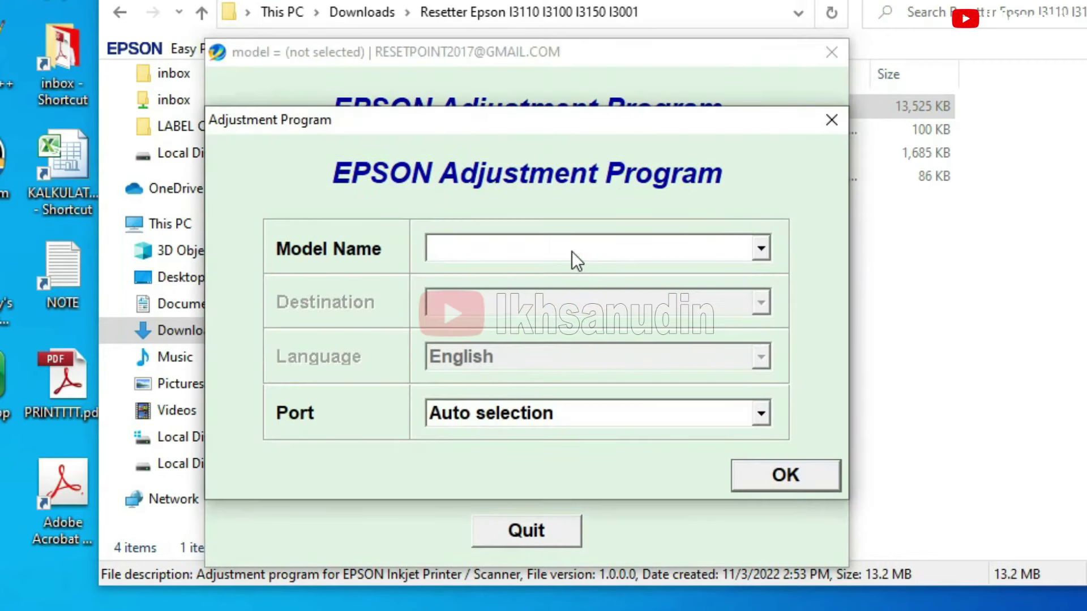
{"action": "left_click", "coordinate": [572, 251]}
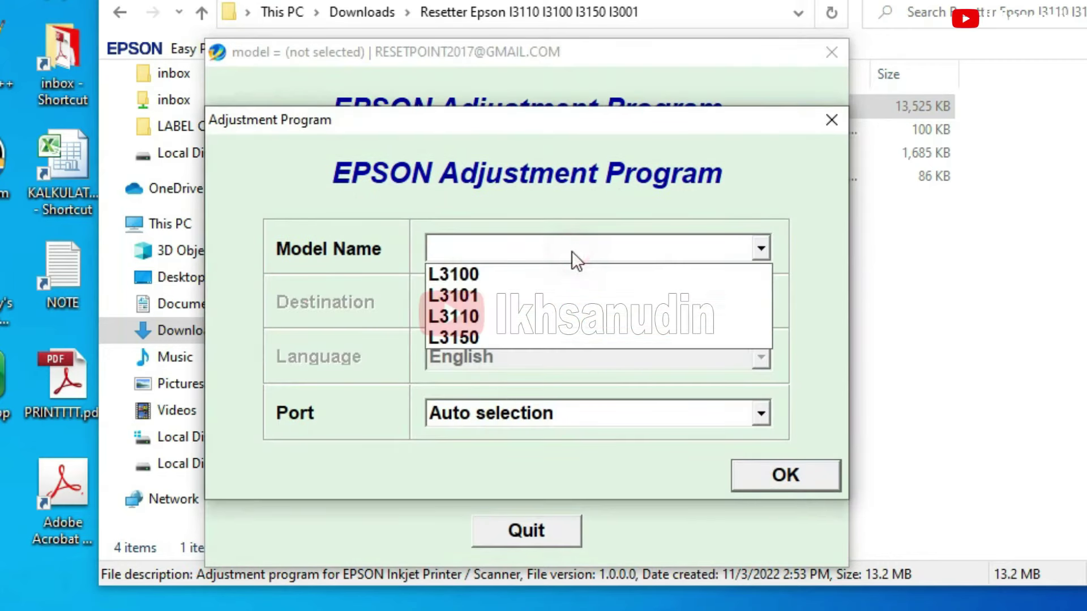
{"action": "left_click", "coordinate": [541, 313]}
{"action": "left_click", "coordinate": [776, 473]}
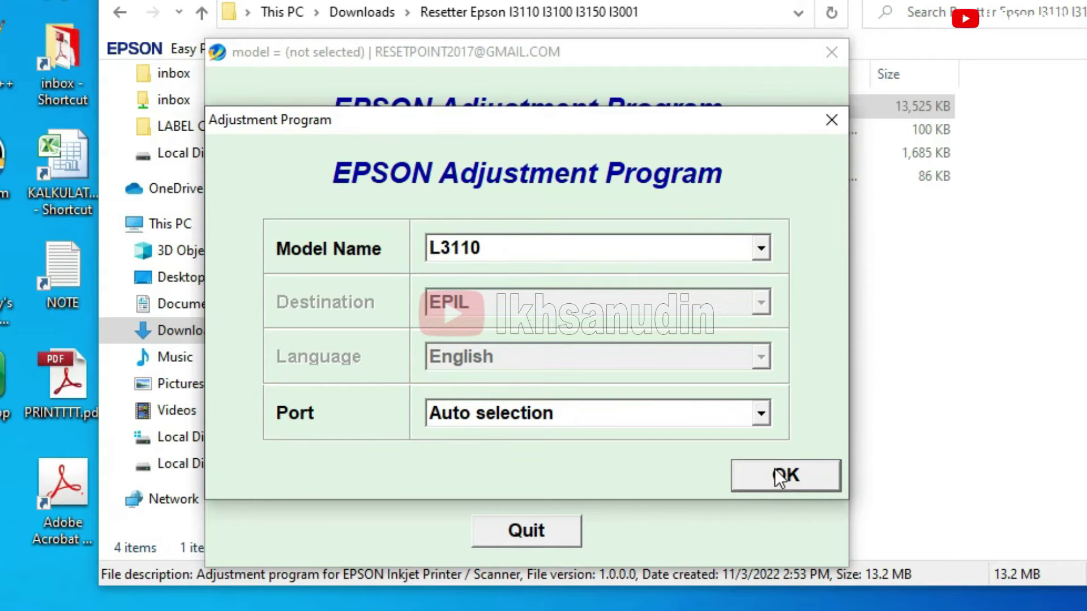
- Open the Waste ink pad counter function from the L3110's maintenance adjustments
{"action": "left_click", "coordinate": [644, 454]}
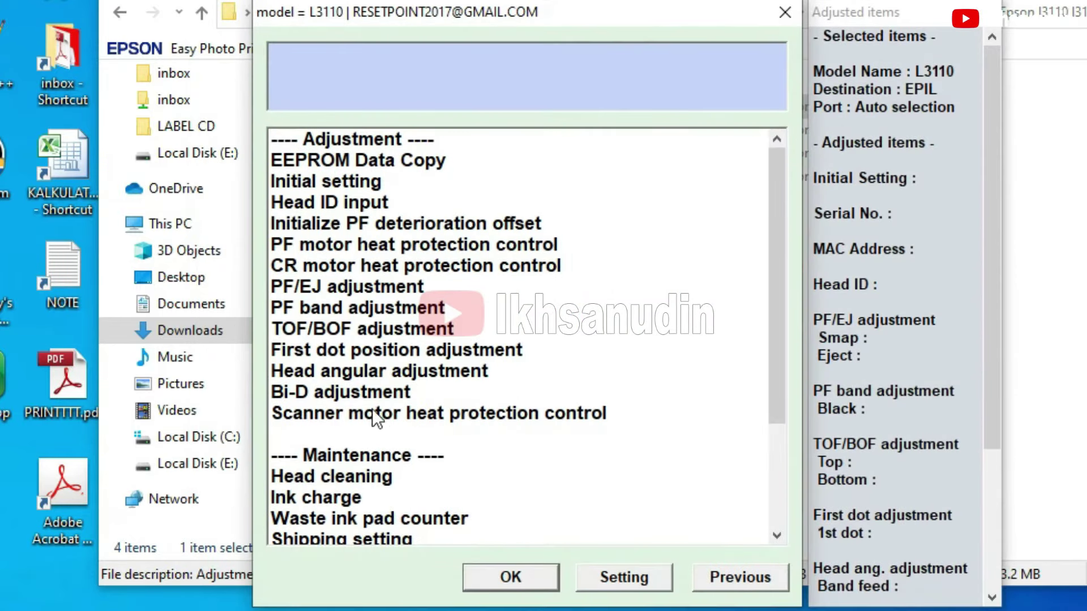
{"action": "scroll", "coordinate": [361, 335], "scroll_direction": "down", "scroll_amount": 2}
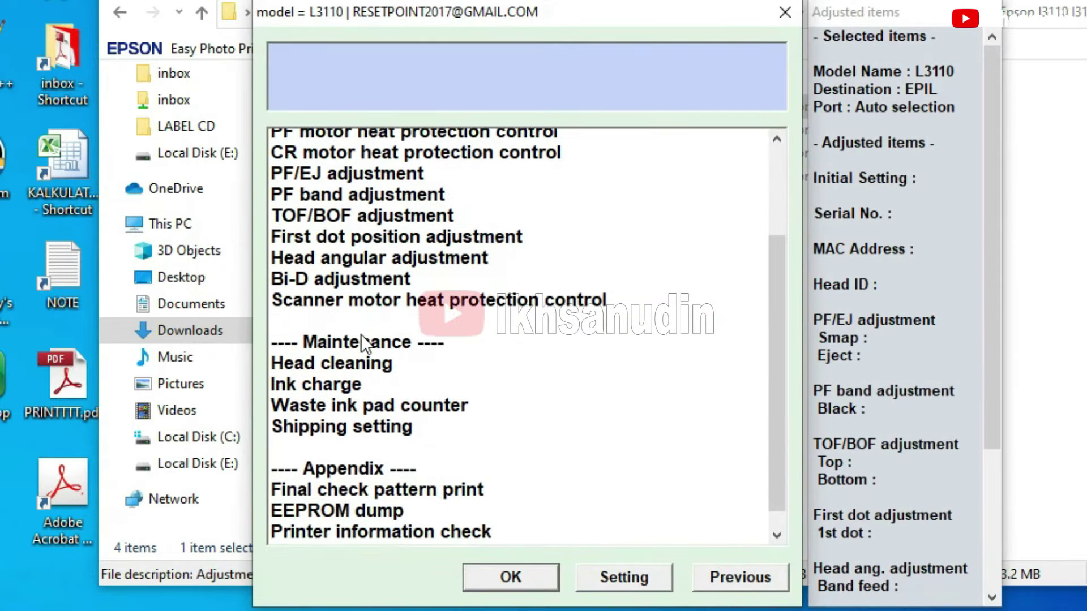
{"action": "left_click", "coordinate": [379, 389]}
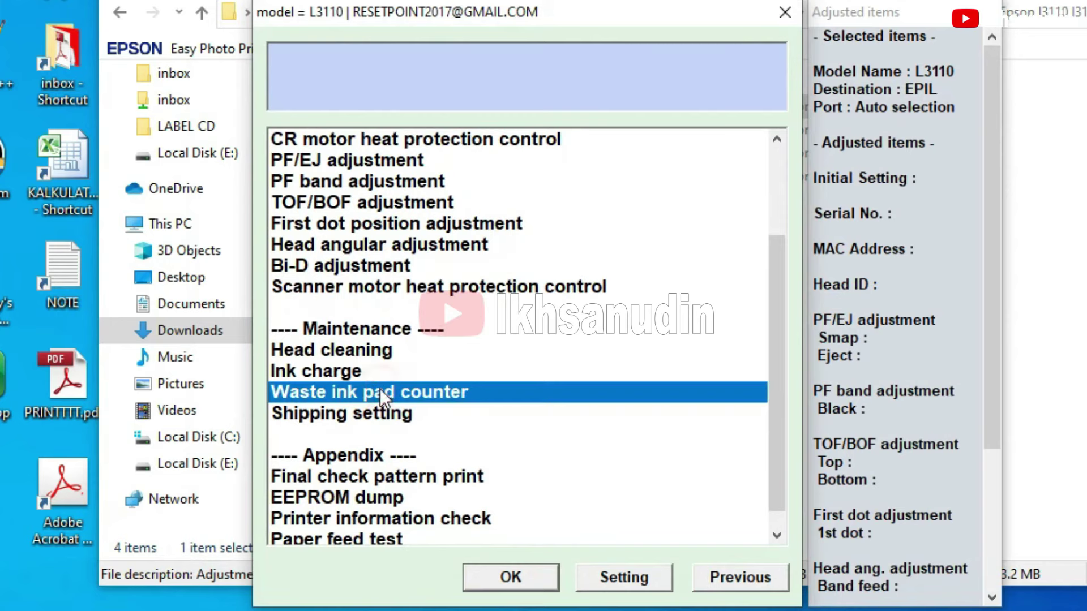
{"action": "left_click", "coordinate": [514, 576]}
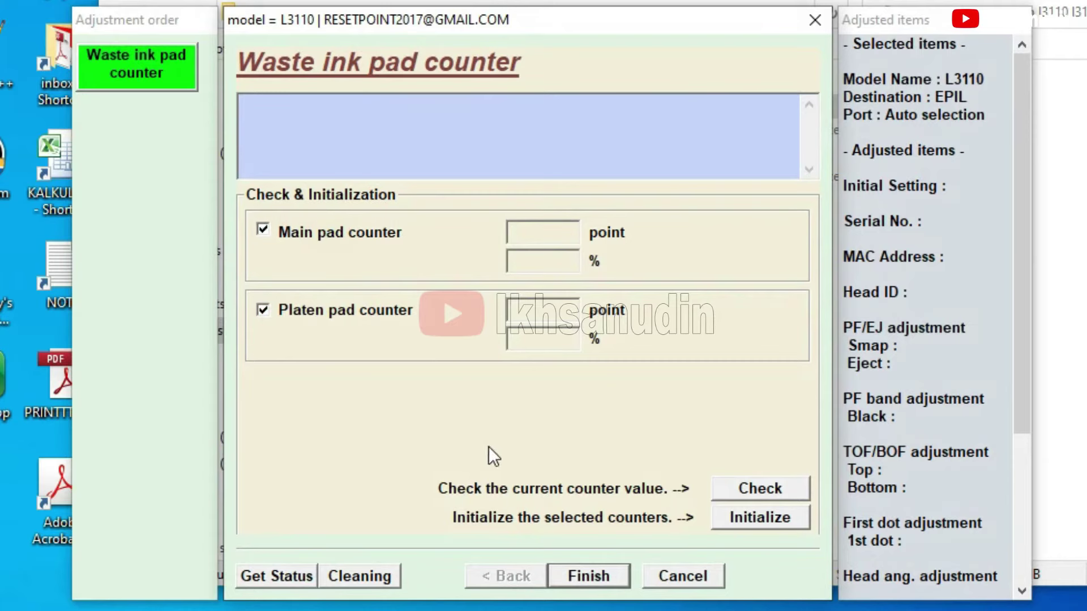
- Initialize both the main pad counter and the platen pad counter, acknowledging the prompts including the printer power-off request
{"action": "left_click", "coordinate": [755, 524]}
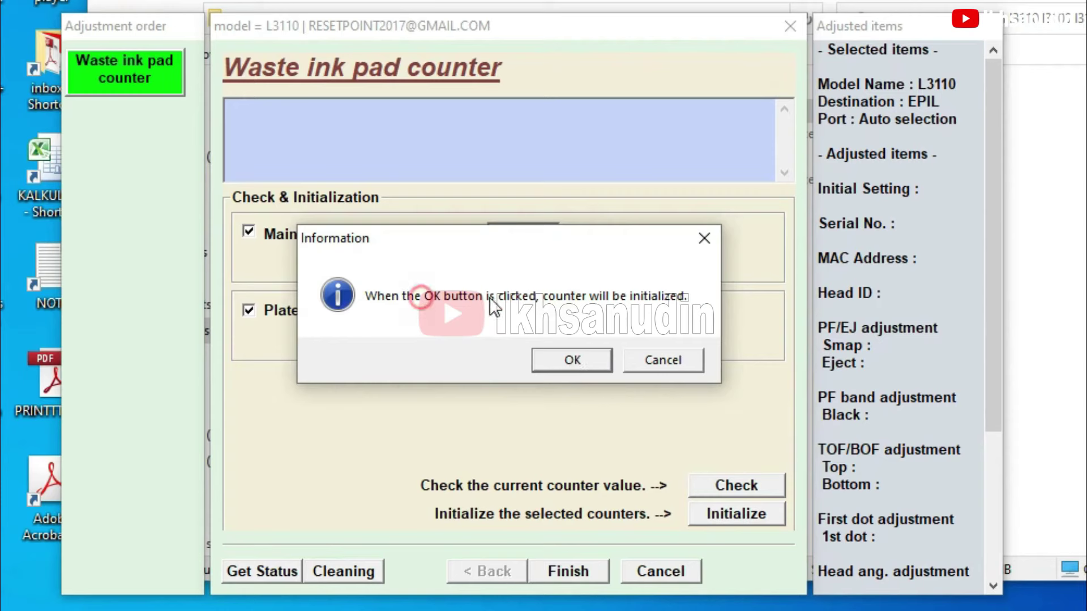
{"action": "left_click", "coordinate": [571, 360]}
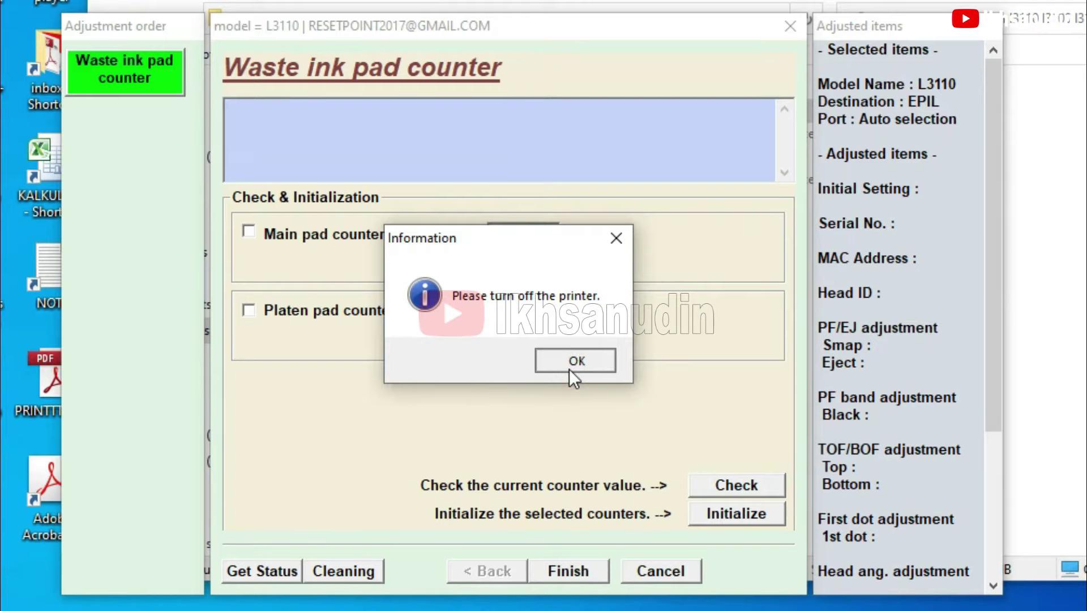
{"action": "left_click", "coordinate": [569, 369]}
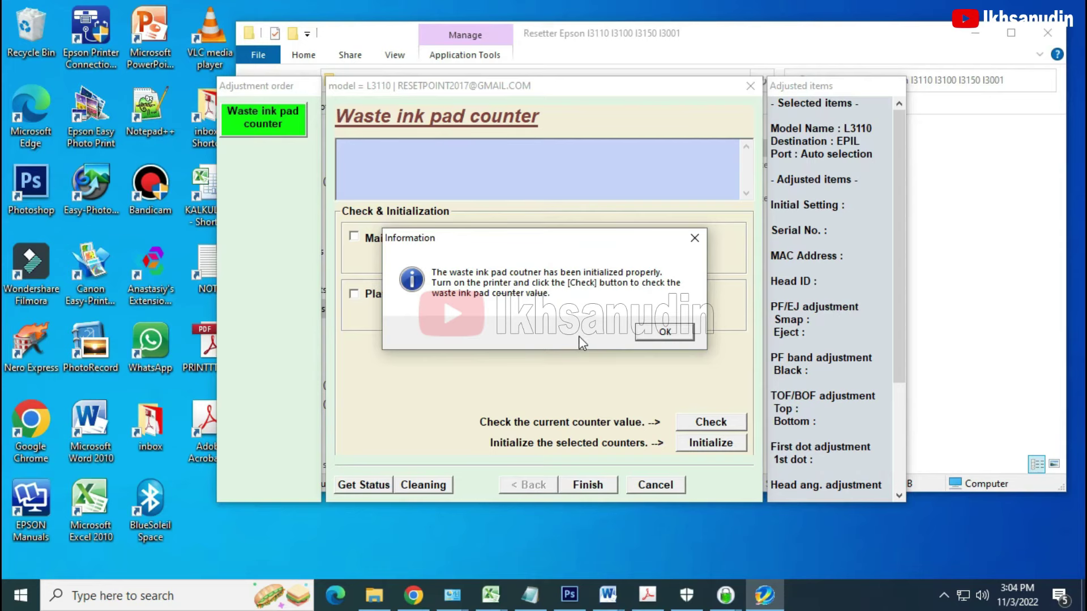
{"action": "left_click", "coordinate": [663, 334]}
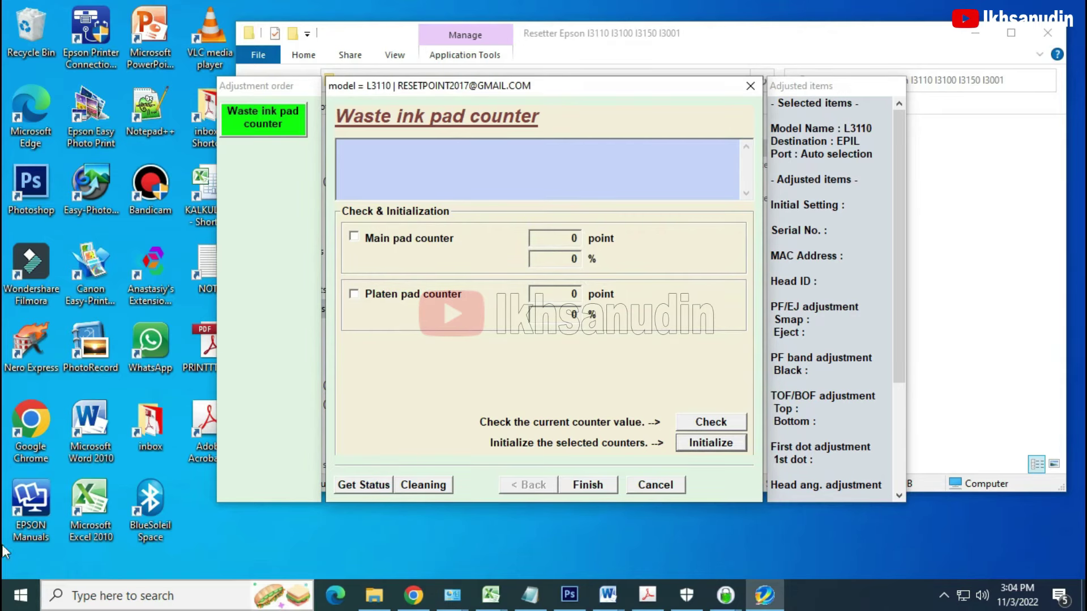
- Open the Windows printers list and bring up the properties of the EPSON L3110 Series
{"action": "left_click", "coordinate": [7, 599]}
{"action": "mouse_move", "coordinate": [123, 363]}
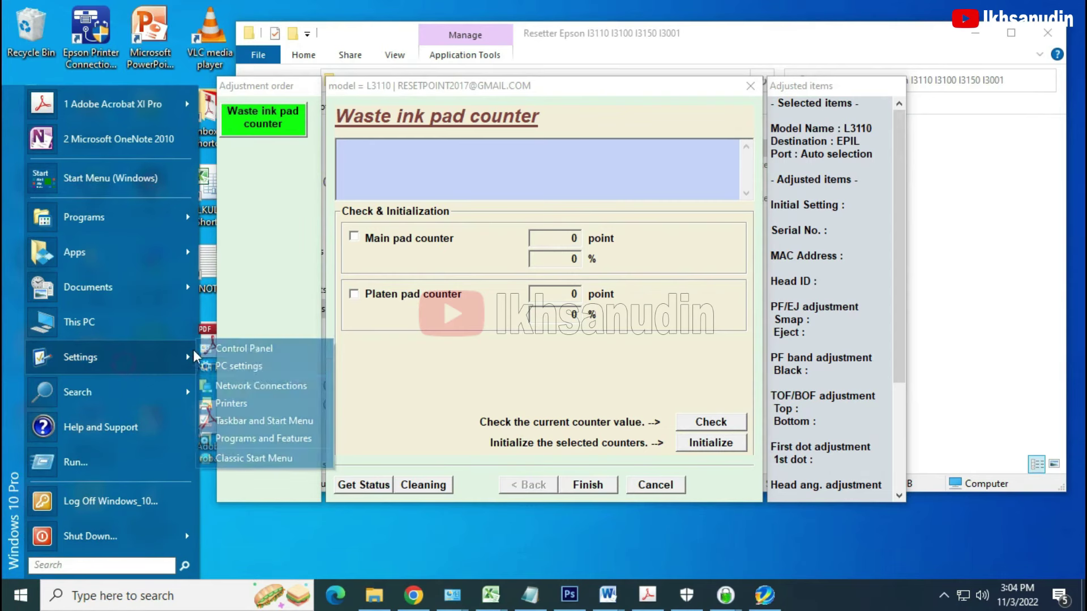
{"action": "left_click", "coordinate": [252, 399]}
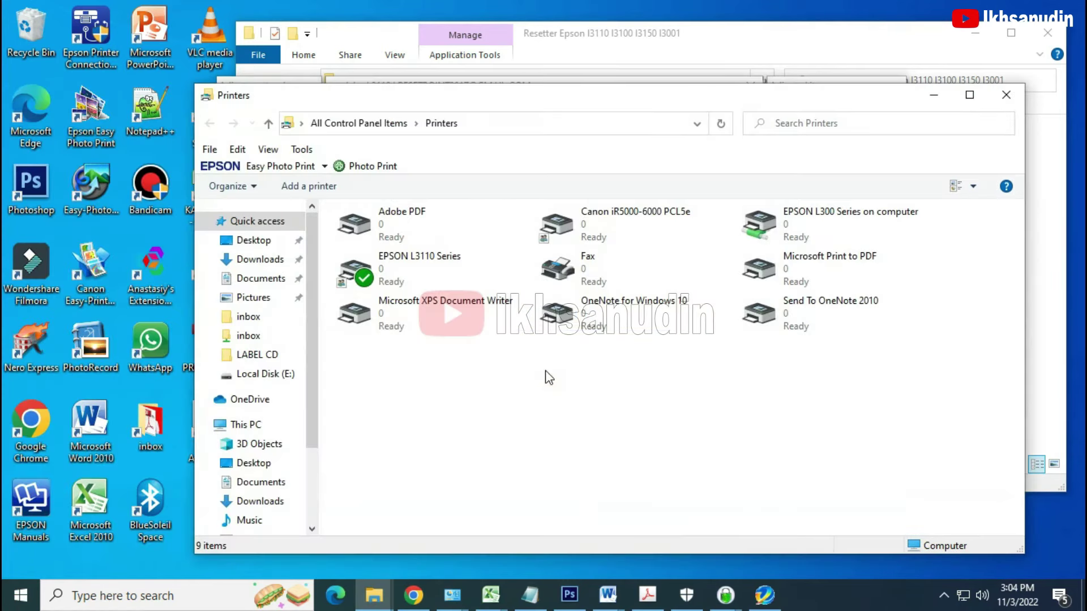
{"action": "left_click", "coordinate": [417, 265]}
{"action": "right_click", "coordinate": [417, 266]}
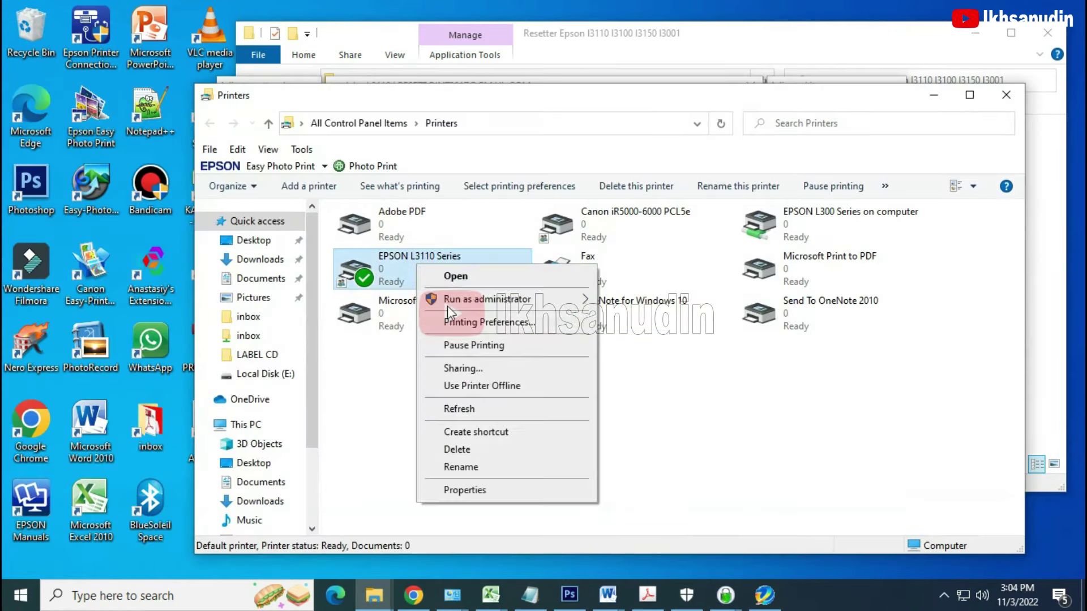
{"action": "left_click", "coordinate": [490, 492]}
- Print a test page on the EPSON L3110 Series and close its properties, the Printers window and the resetter folder
{"action": "left_click", "coordinate": [769, 519]}
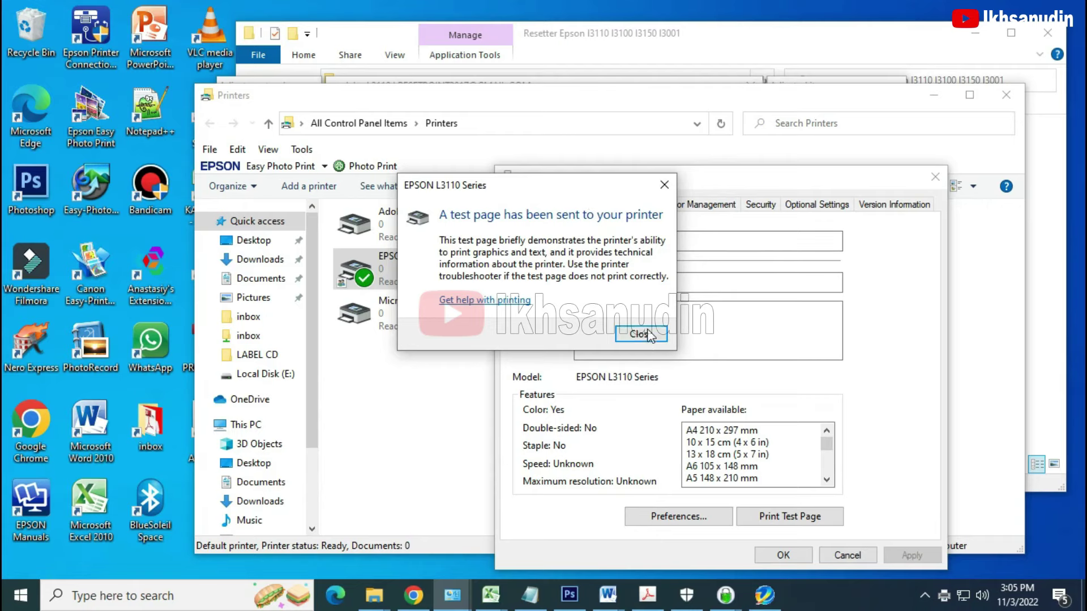
{"action": "left_click", "coordinate": [641, 334]}
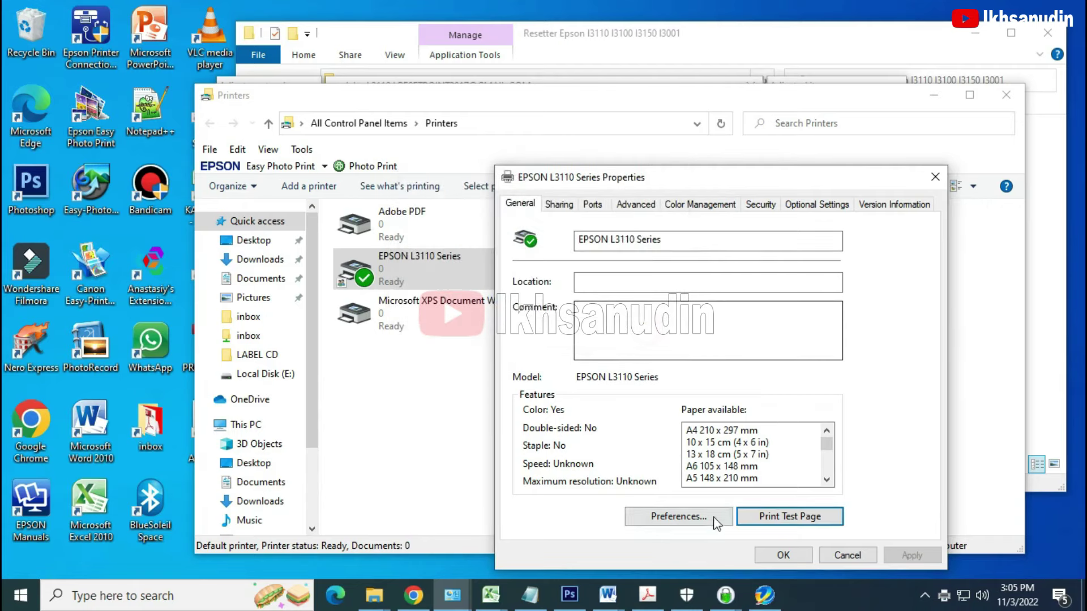
{"action": "left_click", "coordinate": [783, 556]}
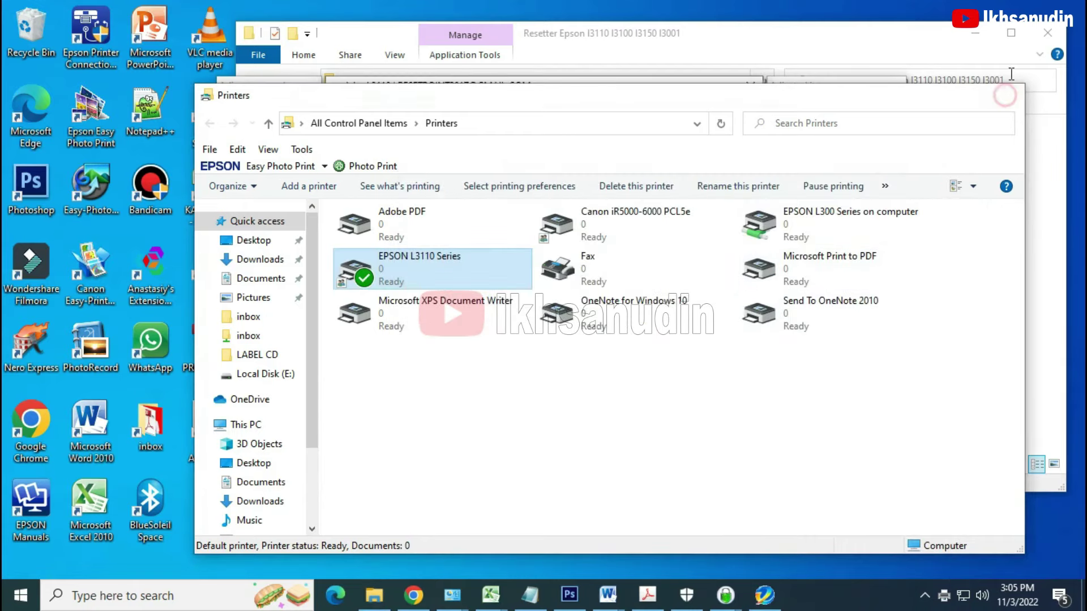
{"action": "left_click", "coordinate": [1006, 96]}
{"action": "left_click", "coordinate": [1049, 33]}
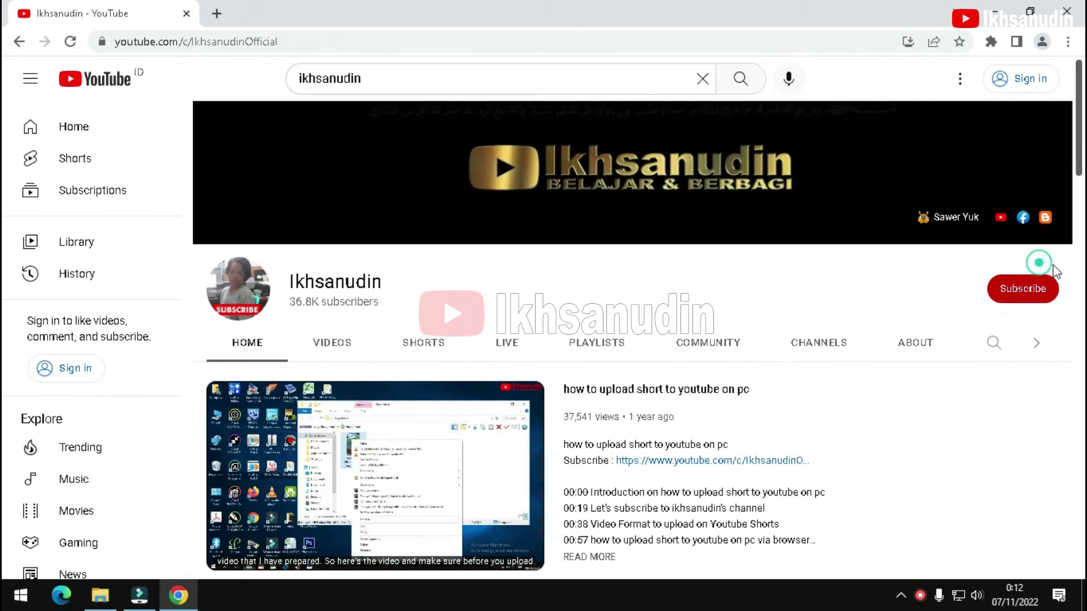
{"action": "scroll", "coordinate": [804, 407], "scroll_direction": "down", "scroll_amount": 2}
{"action": "scroll", "coordinate": [804, 407], "scroll_direction": "up", "scroll_amount": 2}
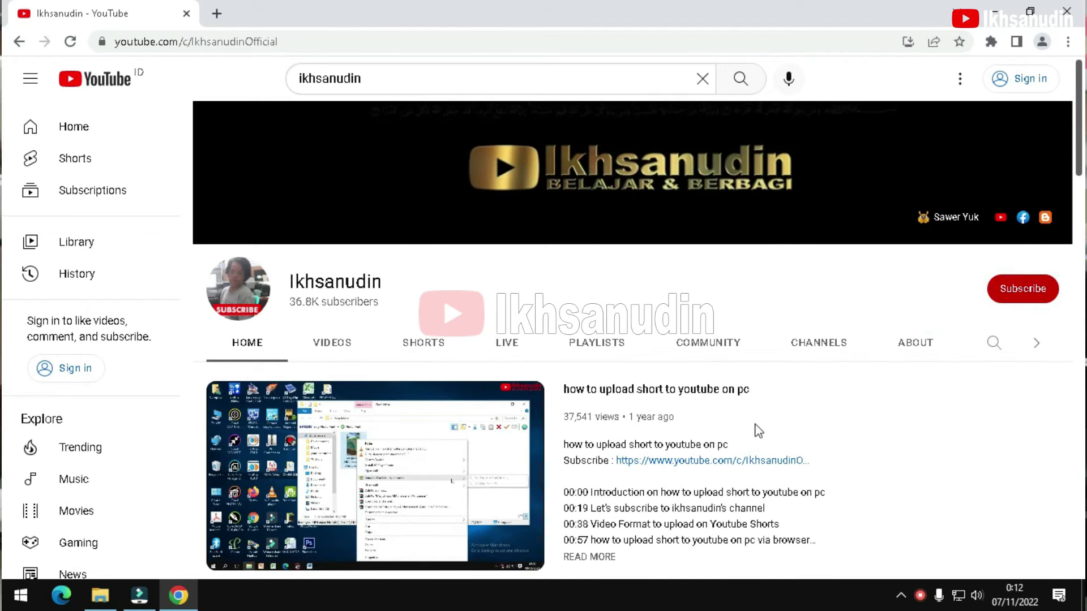